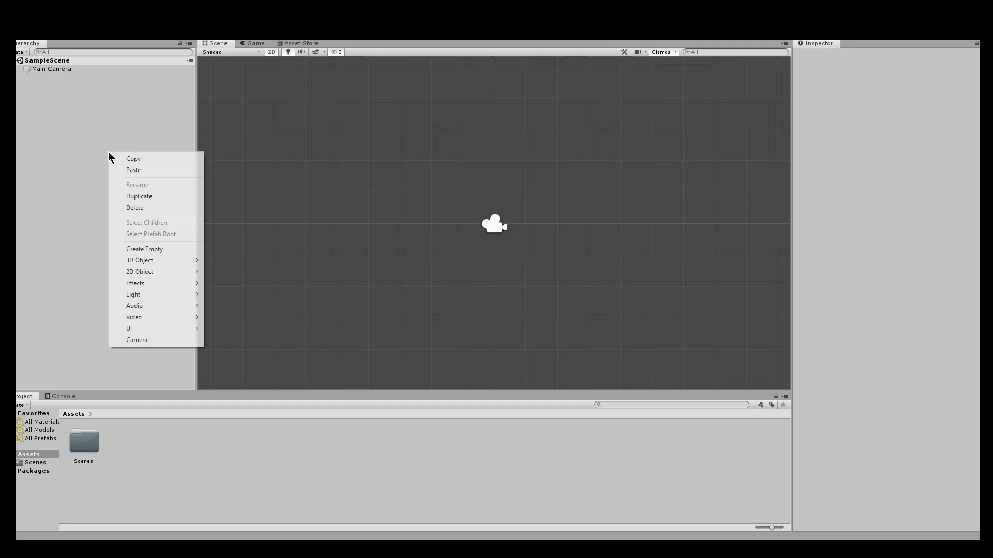
- Add a 3D plane to the sample scene and select the Main Camera
mouse_move(161, 263)
click(228, 352)
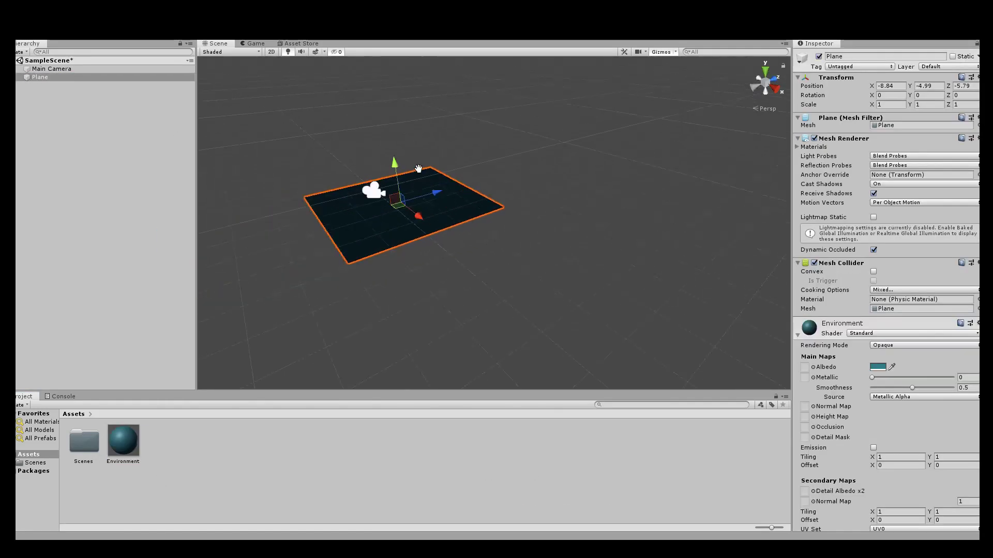
click(52, 69)
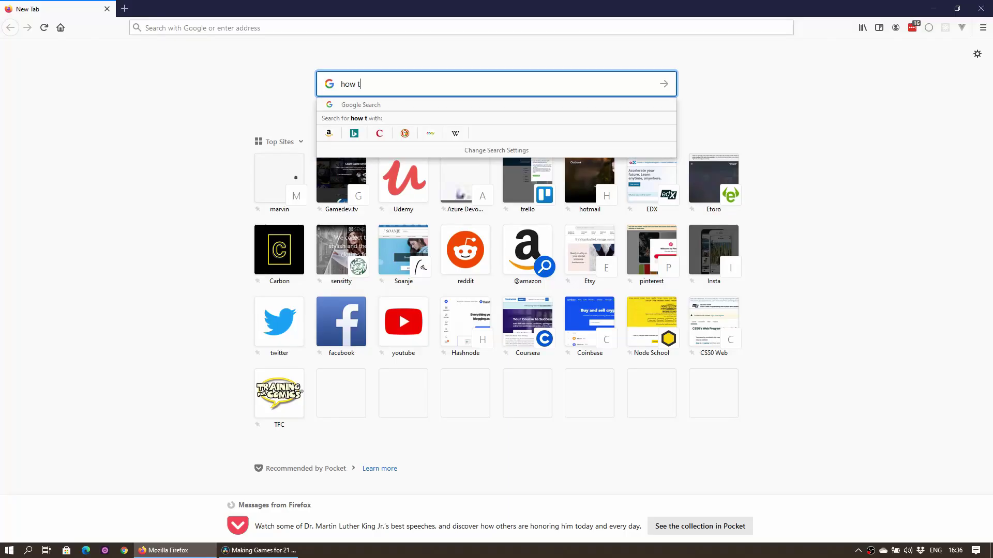
- Switch to Firefox, search for "how to make 2d games" and skip through the video "How to make a 2D Game in Unity"
text(o make 2d games)
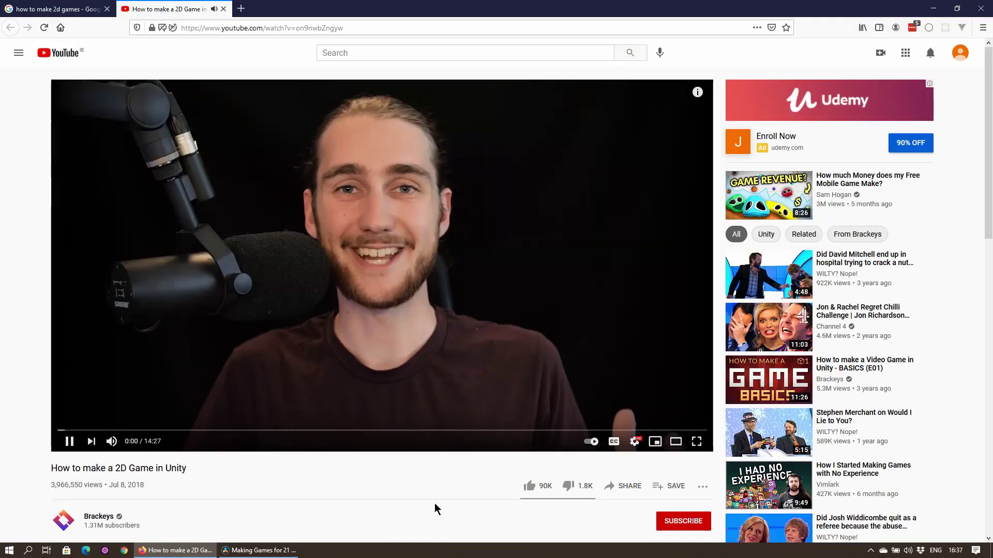
click(217, 430)
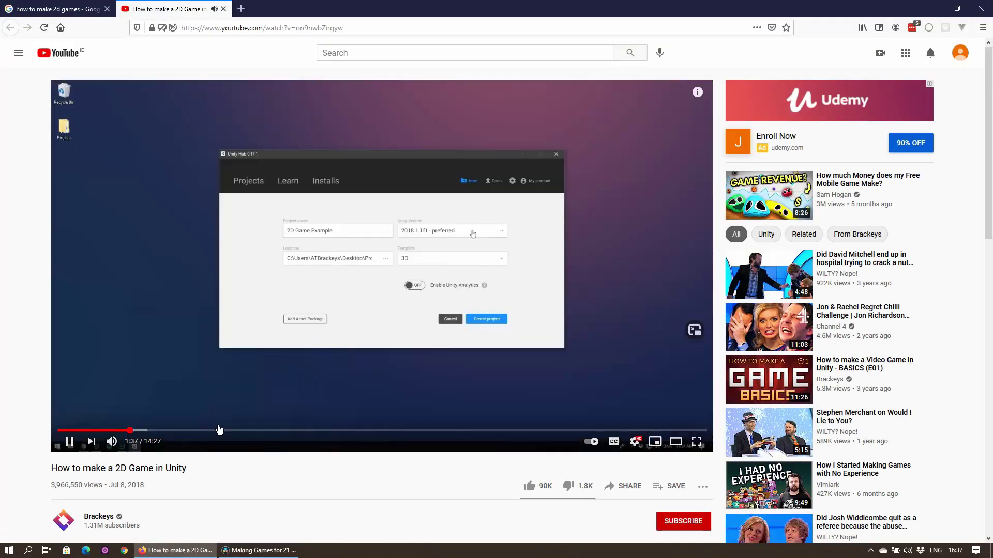
click(561, 430)
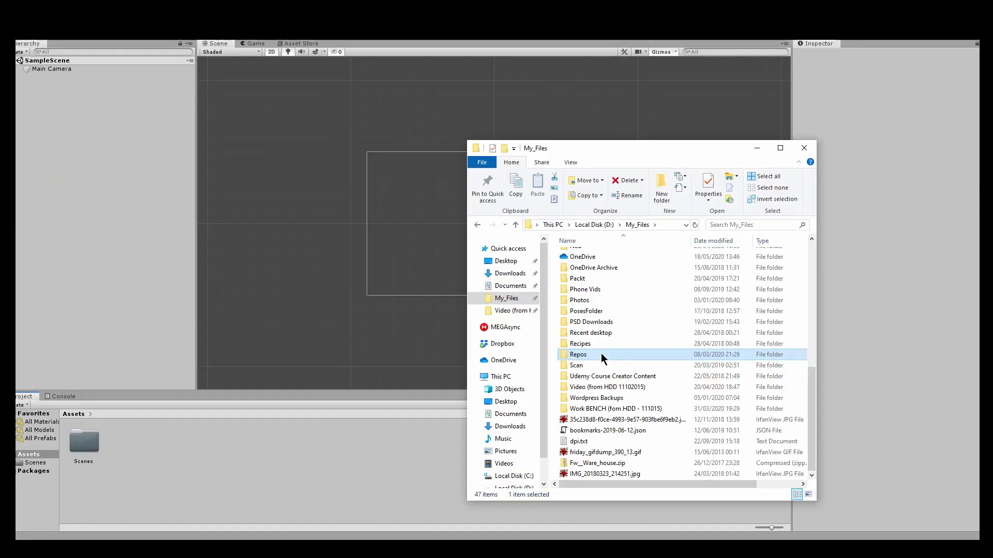
- Browse File Explorer from the Repos folder in My_Files down to the existing game assets
double_click(600, 352)
double_click(600, 265)
double_click(597, 336)
double_click(598, 256)
double_click(578, 278)
double_click(584, 303)
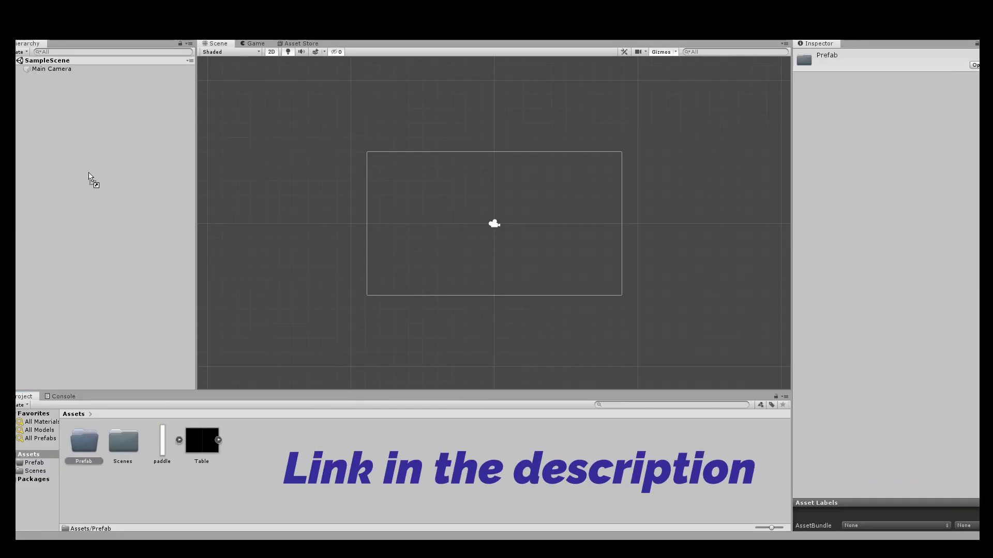
- Add the Table sprite to the SampleScene hierarchy and reposition it in the scene
drag(88, 176, 89, 178)
drag(495, 223, 381, 271)
drag(202, 440, 140, 236)
drag(499, 217, 430, 200)
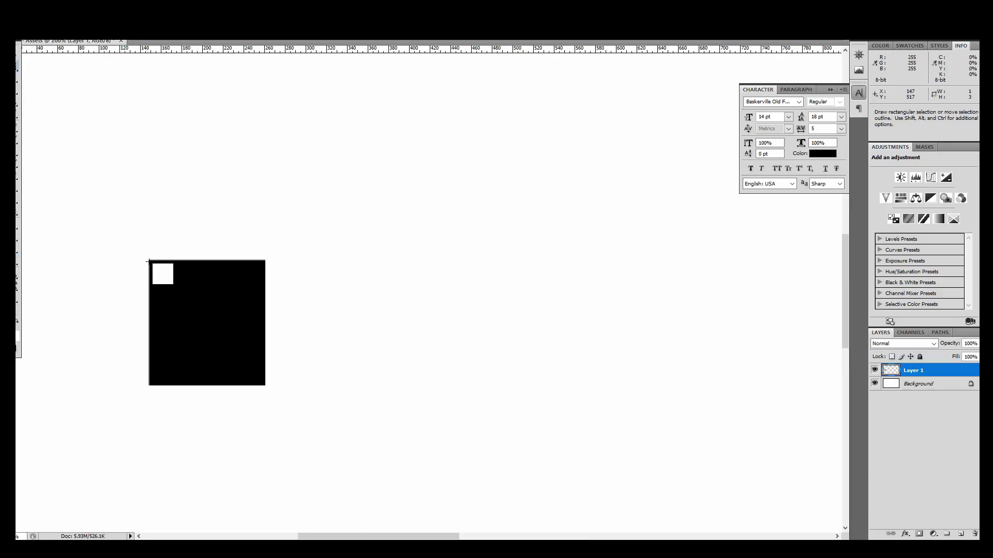
alt+click(370, 293)
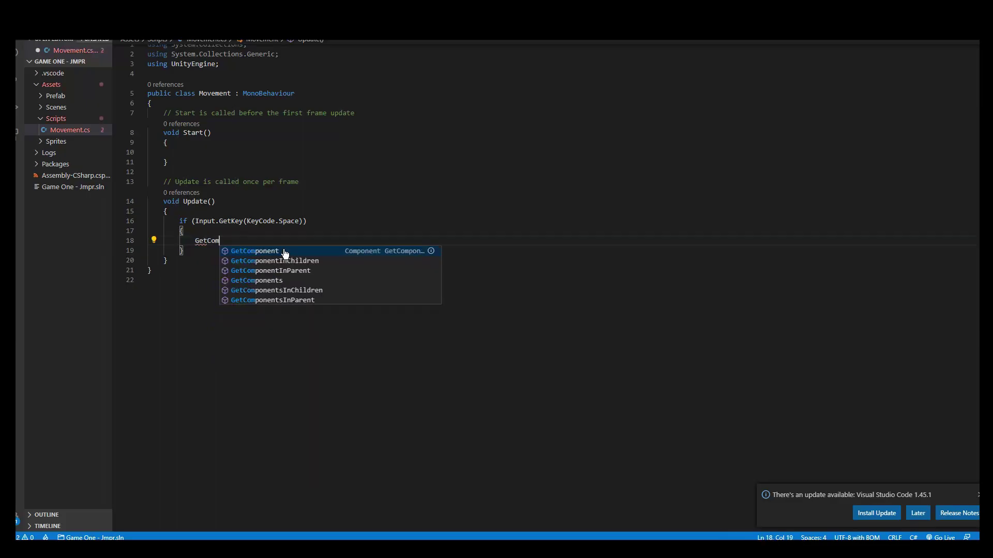
- Write the start of a GetComponent<Rigidbody2D>().velocity assignment inside the Space key condition of Update in Movement.cs
text(mponent<Rigidbody2D>.Velo)
key(BackSpace)
key(BackSpace)
key(BackSpace)
key(BackSpace)
key(BackSpace)
text(().velocity = ne)
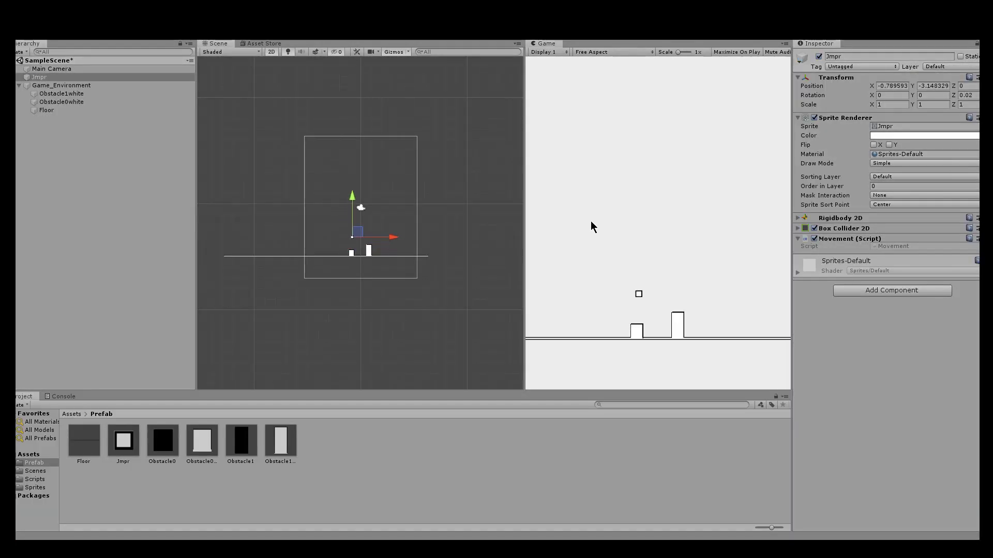
- Search the web for "sprite keeps moving up on jump unity"
text(sprite keeps moving up on jump unity)
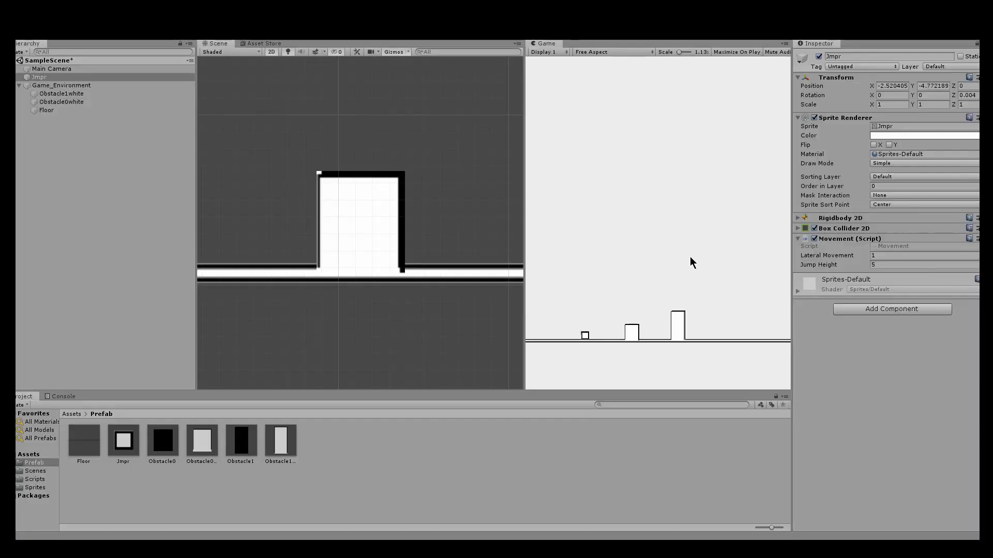
- Test moving Jmpr to the right and jumping past the obstacles in the running game
key(Right)
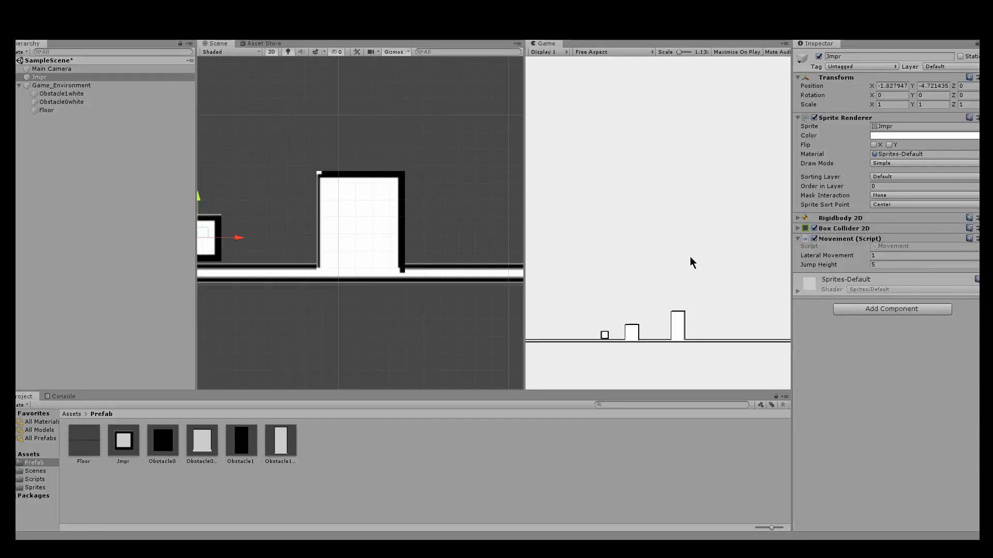
key(space)
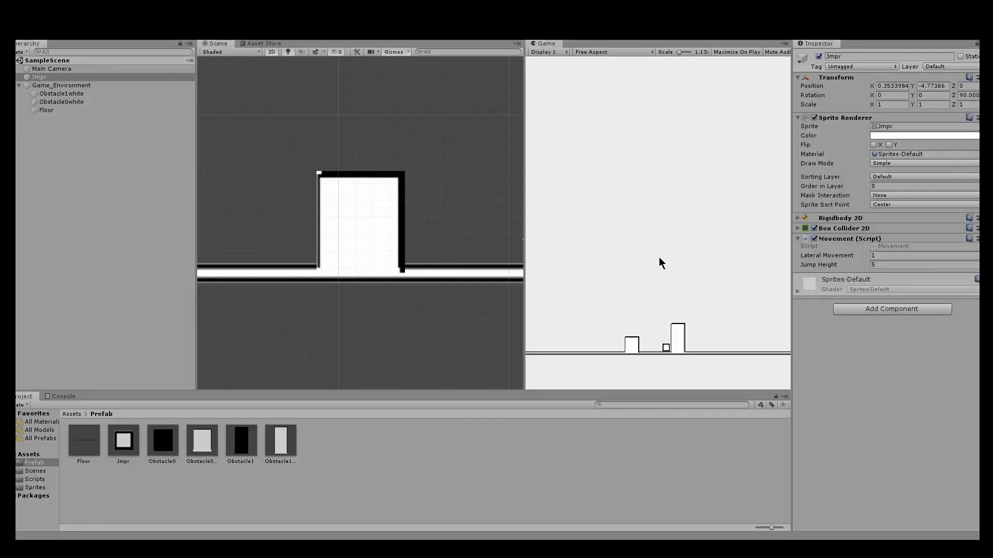
key(space)
key(space)
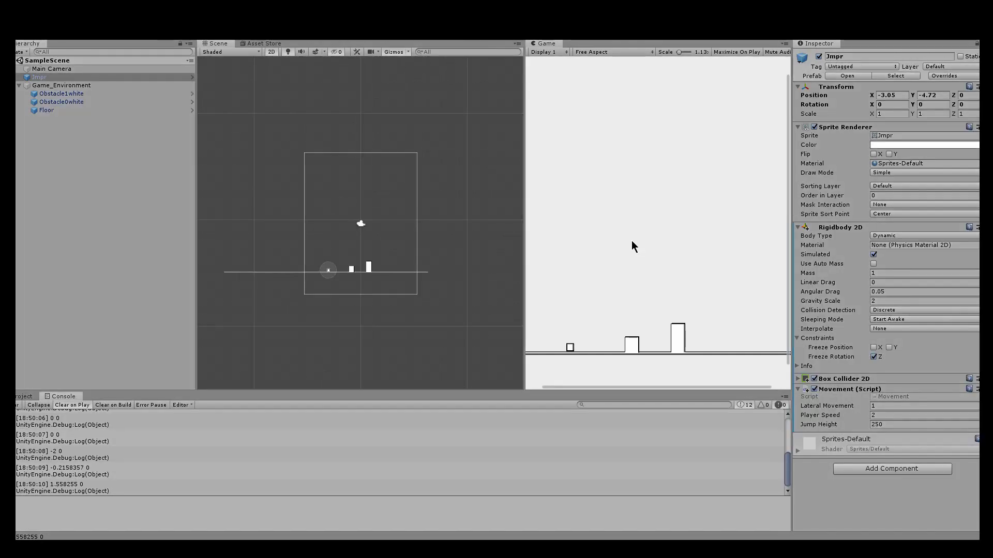
- Run the game and test Jmpr's jumps and left and right movement around the first obstacle
key(ctrl+p)
key(space)
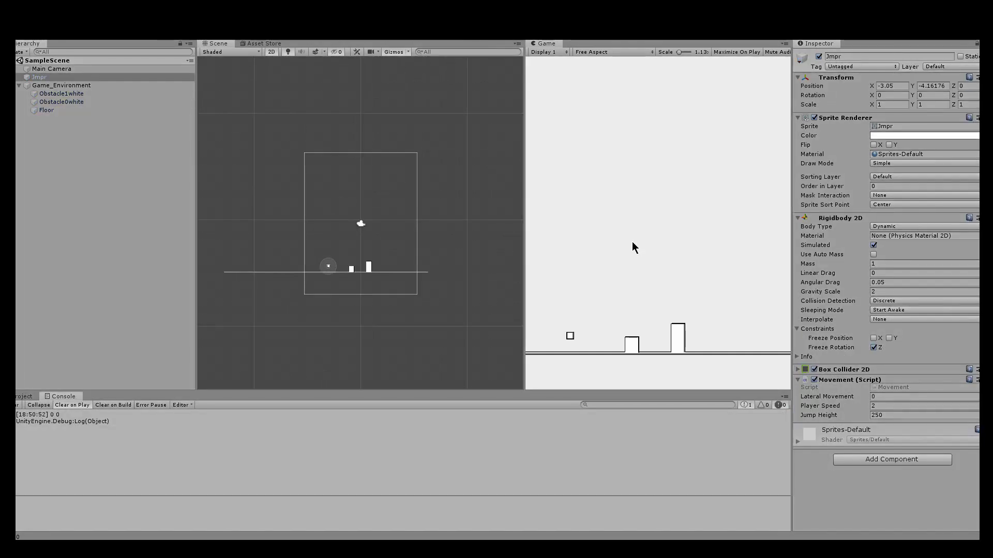
key(Right)
key(space)
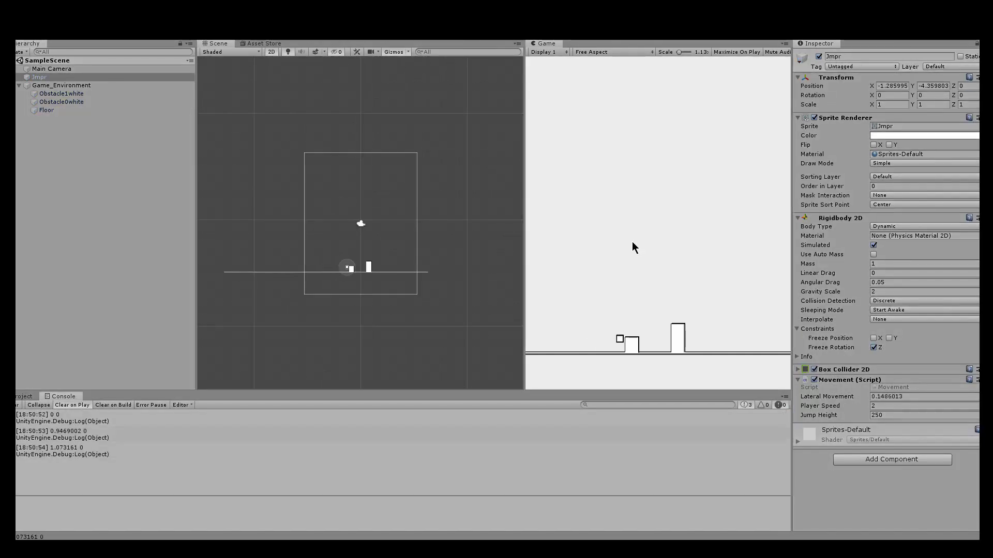
key(Left)
key(Right)
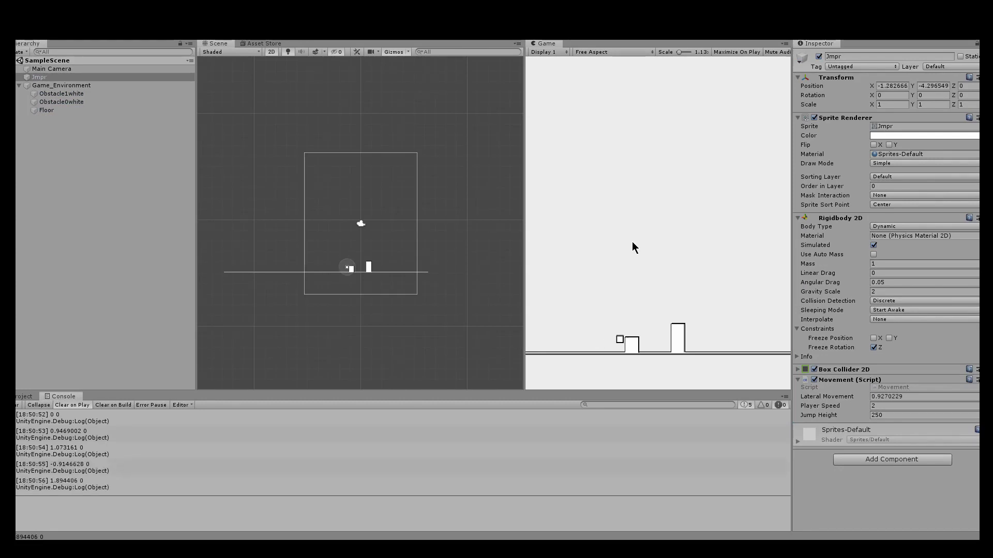
key(space)
key(Left)
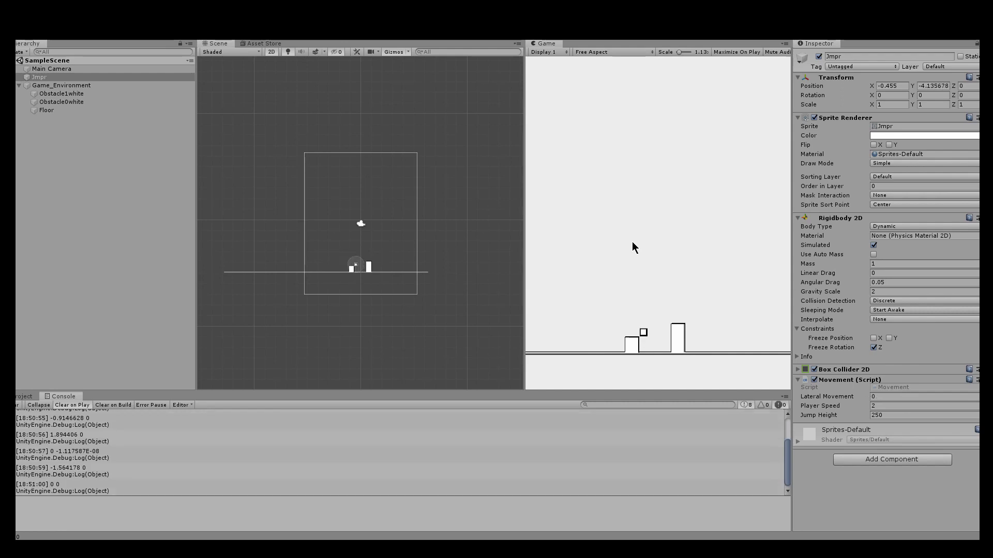
key(Left)
key(Left)
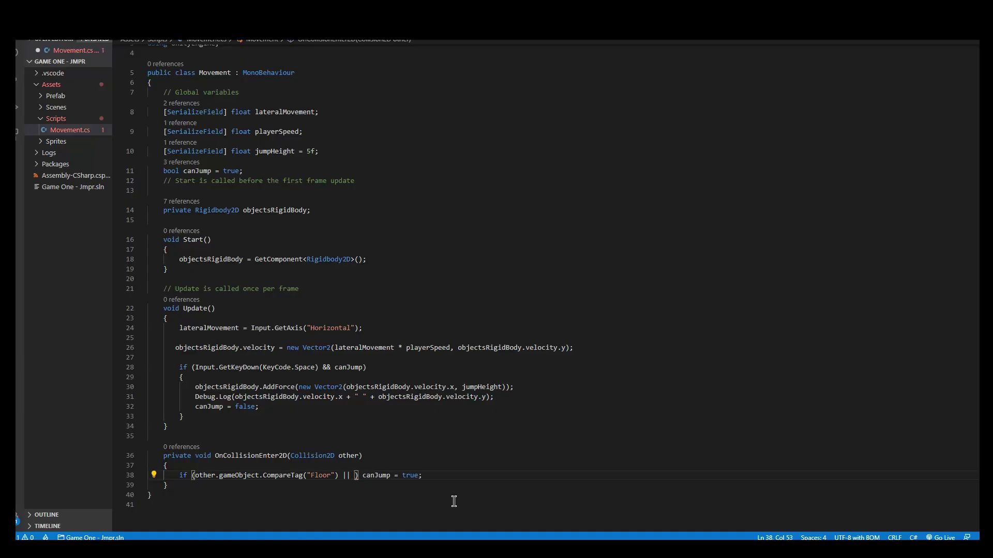
- Extend the OnCollisionEnter2D condition with other.gameObject.CompareTag("Obstacle") and test a jump in Unity
text(other.gameObject.Compare)
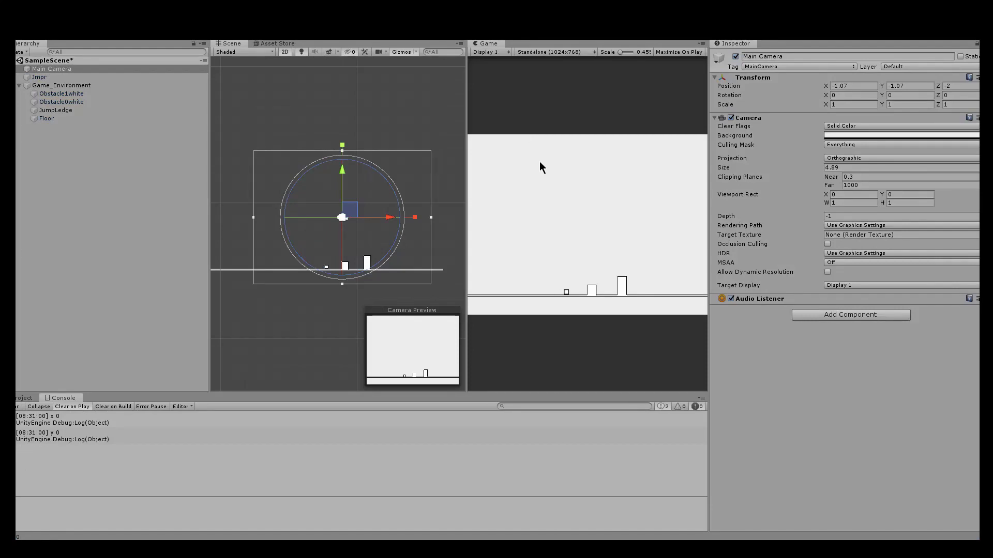
key(space)
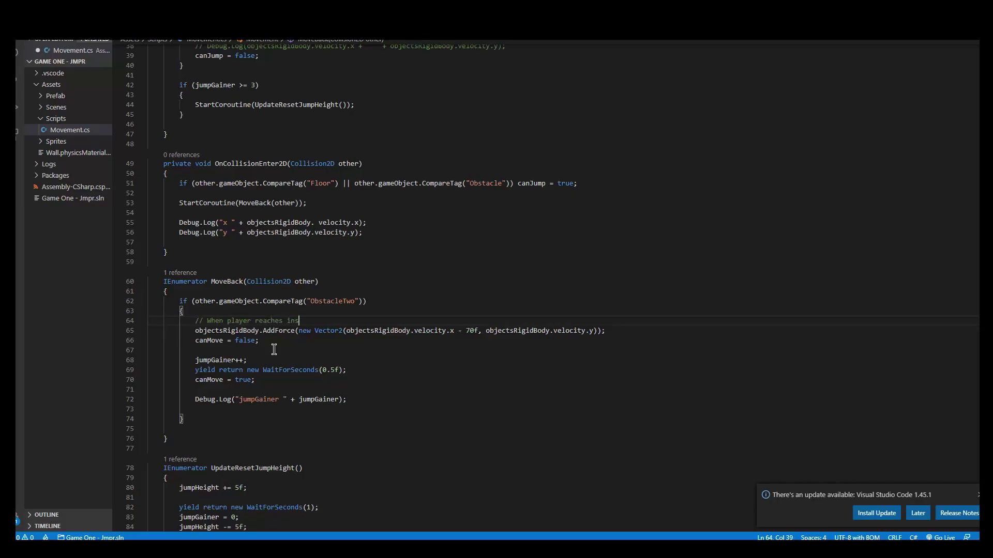
- Comment the obstacle block in MoveBack, explaining the AddForce repulsion, the half-second canMove lock and the jumpGainer ledge counter
key(Return)
text(// alter force to repel player backward)
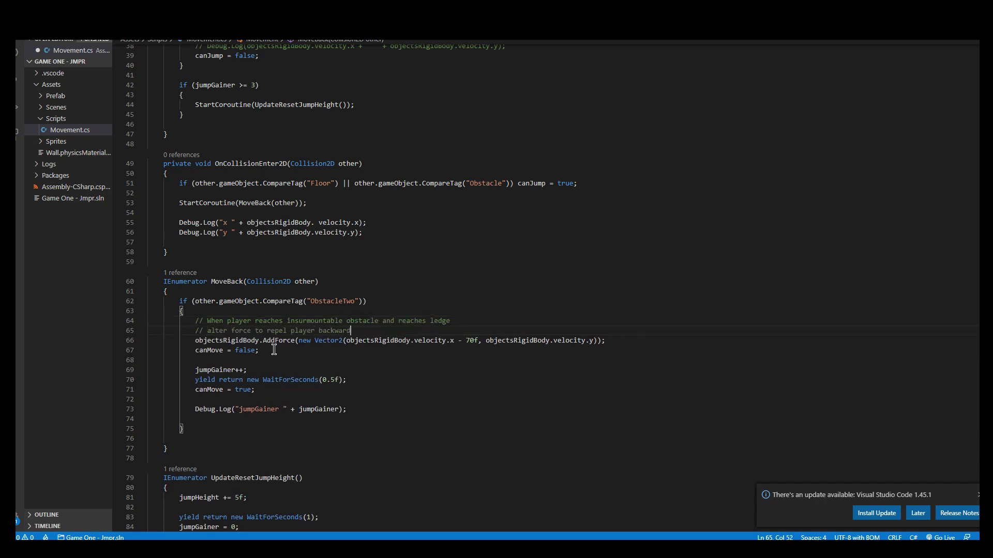
text(nt for half a second)
key(Return)
text(// canMove    : disable horizontal movement for half a second)
scroll(309, 360, down, 2)
key(Return)
text(// jumpGainer : start counter to see how many times ledge is reached)
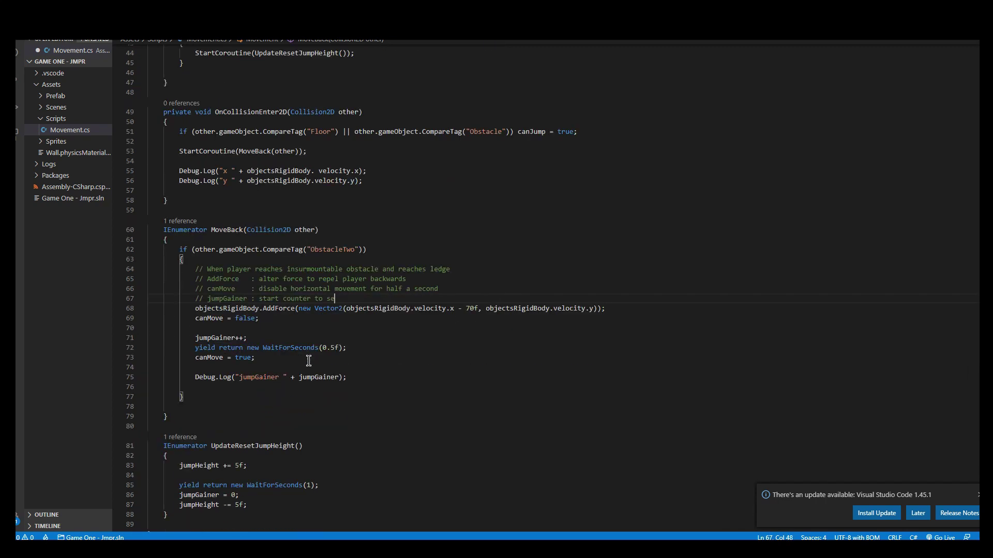
key(Return)
text(//)
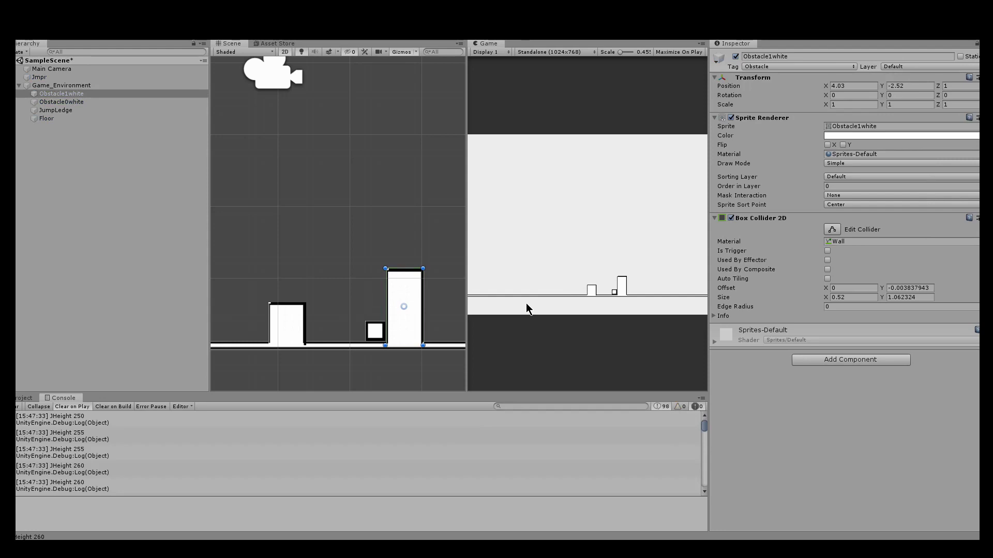
- Examine the jump height messages logged in the Unity console
click(703, 485)
drag(704, 482, 709, 424)
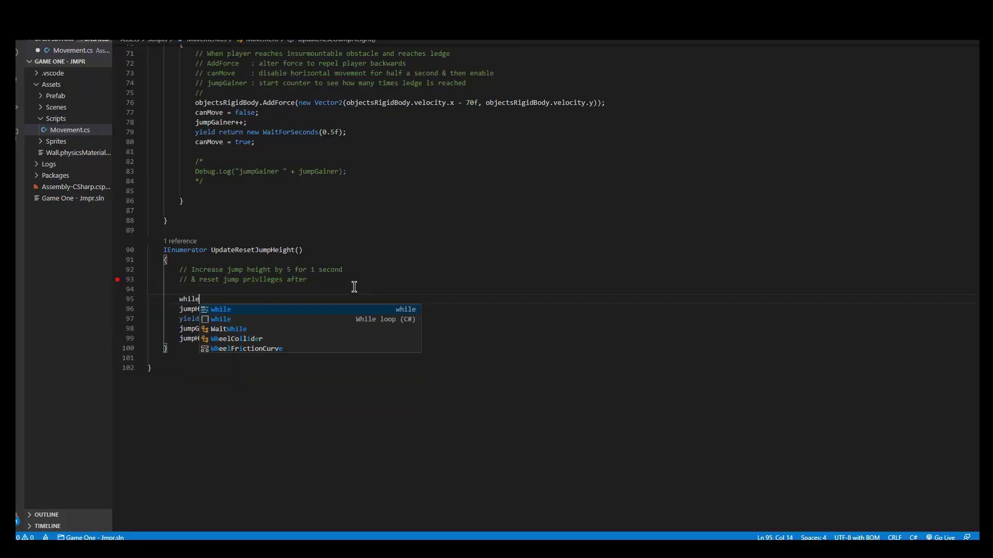
- Try a while (jumpHeight <= 255) loop around the jump height increase in UpdateResetJumpHeight
text(le (jumpHeight <= 255))
key(Return)
text({)
key(Return)
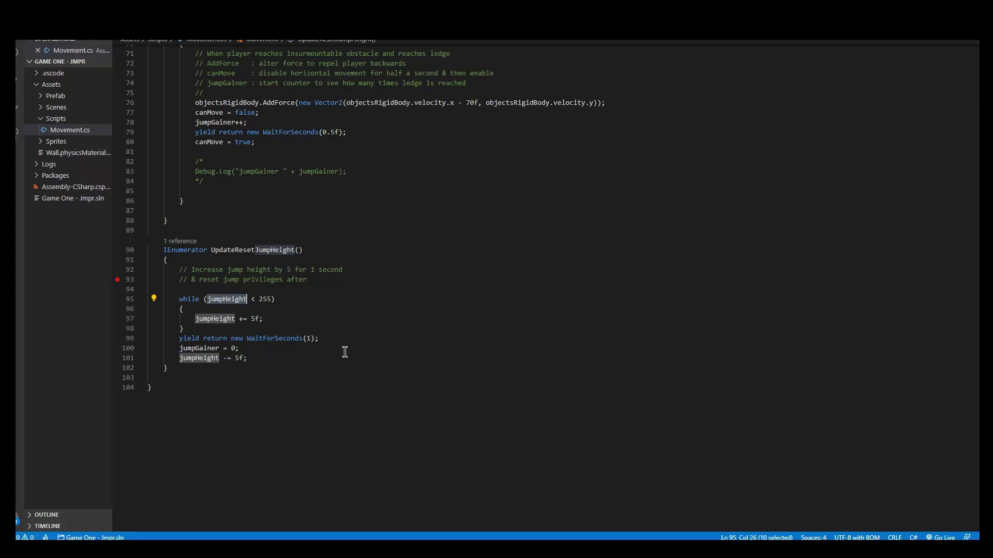
- Remove the while loop and its braces from around the jump height increase in UpdateResetJumpHeight
scroll(343, 350, up, 8)
scroll(354, 347, down, 5)
double_click(189, 429)
text(if)
click(296, 424)
drag(189, 439, 143, 429)
key(BackSpace)
click(194, 448)
key(BackSpace)
scroll(222, 460, up, 1)
double_click(222, 464)
key(Left)
key(BackSpace)
- Wrap the jumpHeight += 5f statement in an if (jumpHeight <= 255) block
key(Up)
text(if (jumpHeigh)
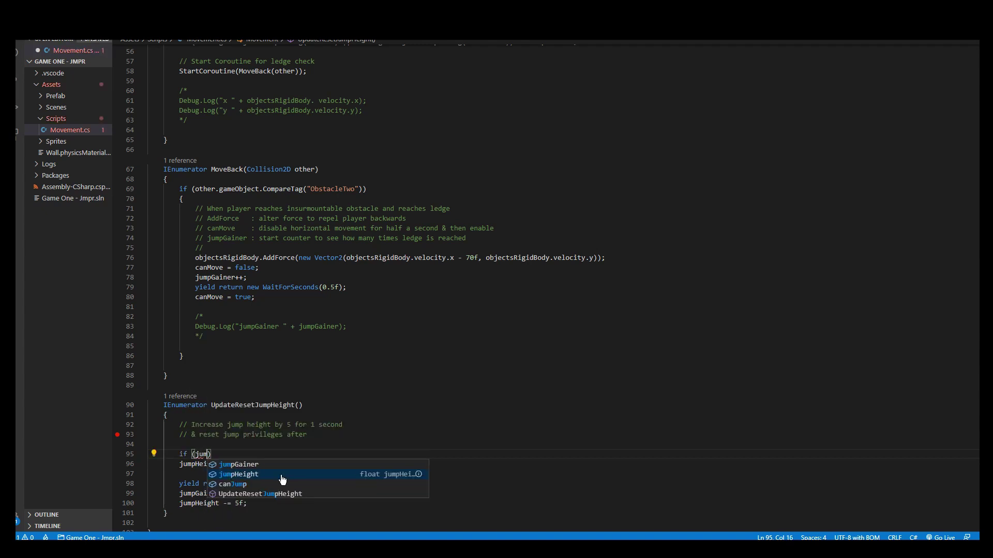
text(t <= 255)
key(End)
key(Return)
text({)
key(Down)
key(Tab)
key(End)
key(Return)
text(})
- Insert Debug.Log("JHeight " + jumpHeight); directly above the jumpHeight condition
key(Up)
key(Up)
key(Up)
key(Up)
key(Home)
key(Return)
key(Up)
text(Debug.Log("JHeight)
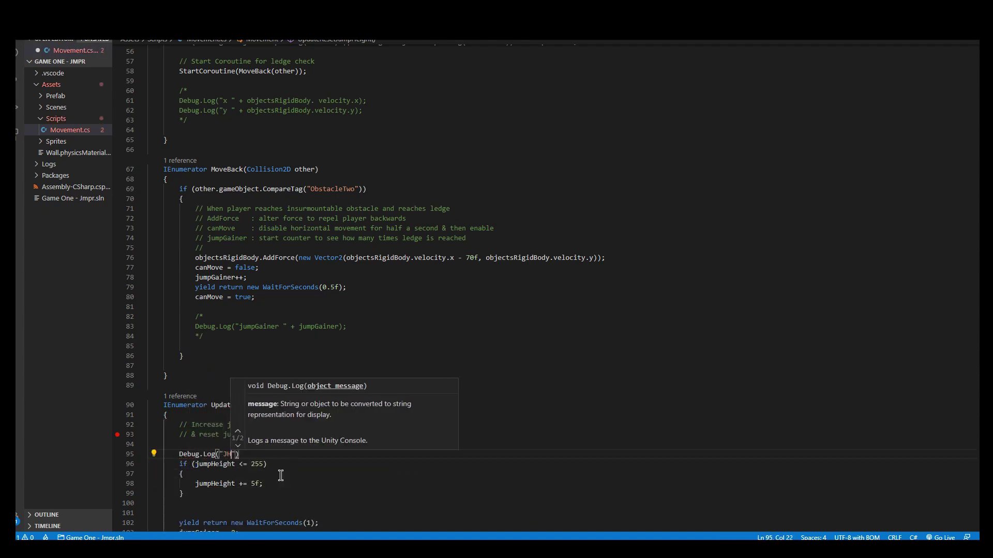
text( " + jumpHeight);)
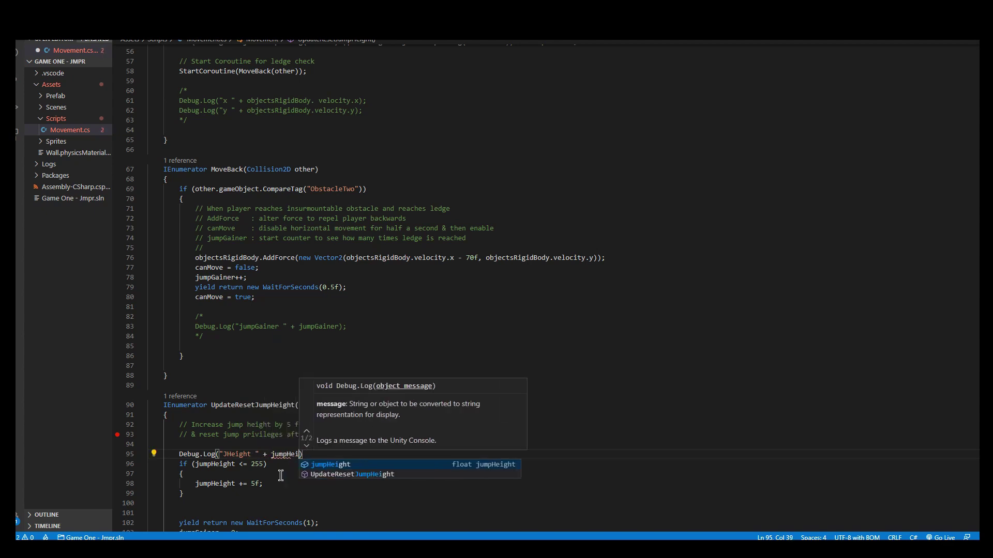
- Copy the jump height log statement to the empty line below the if block
key(ctrl+c)
click(207, 513)
key(ctrl+v)
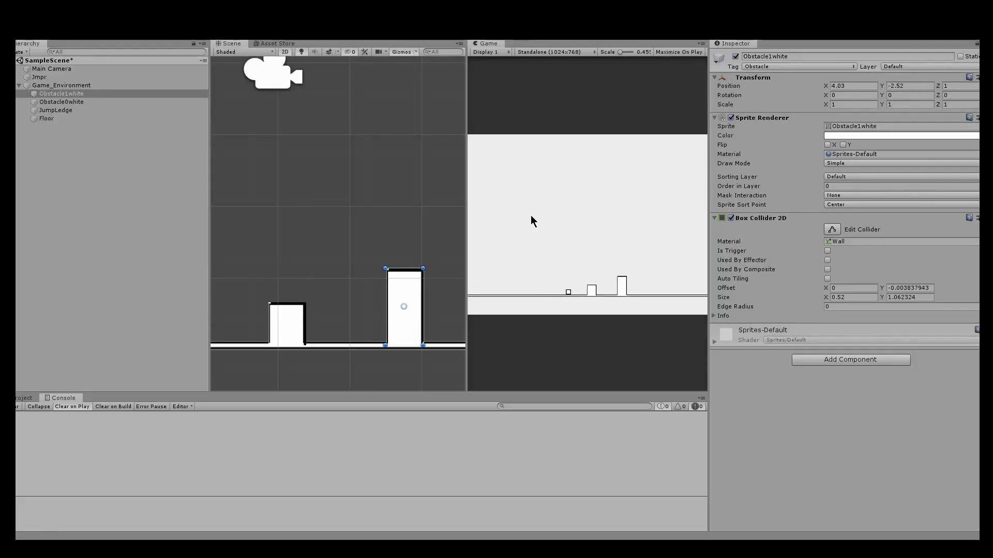
- Test a jump in the running game to log the jump height
key(space)
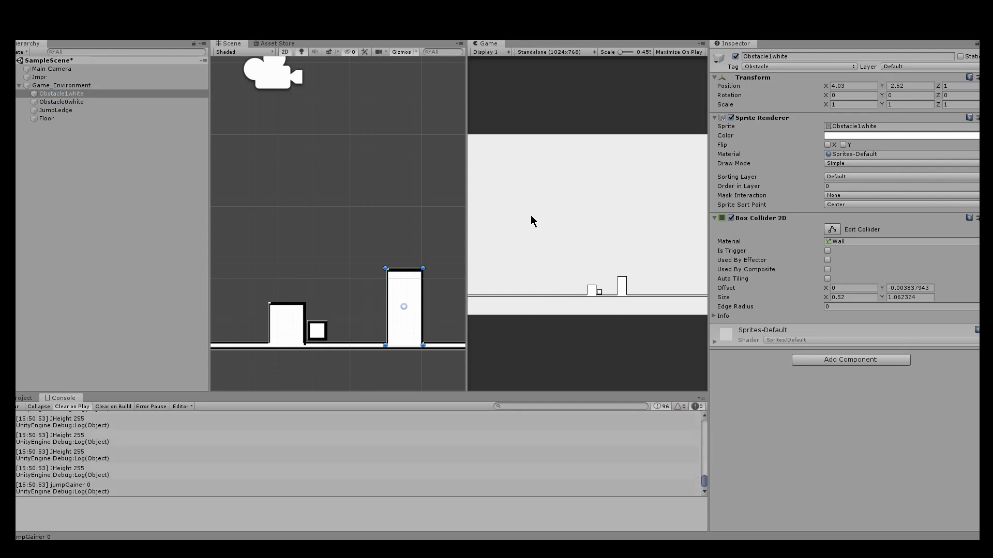
key(ctrl+5)
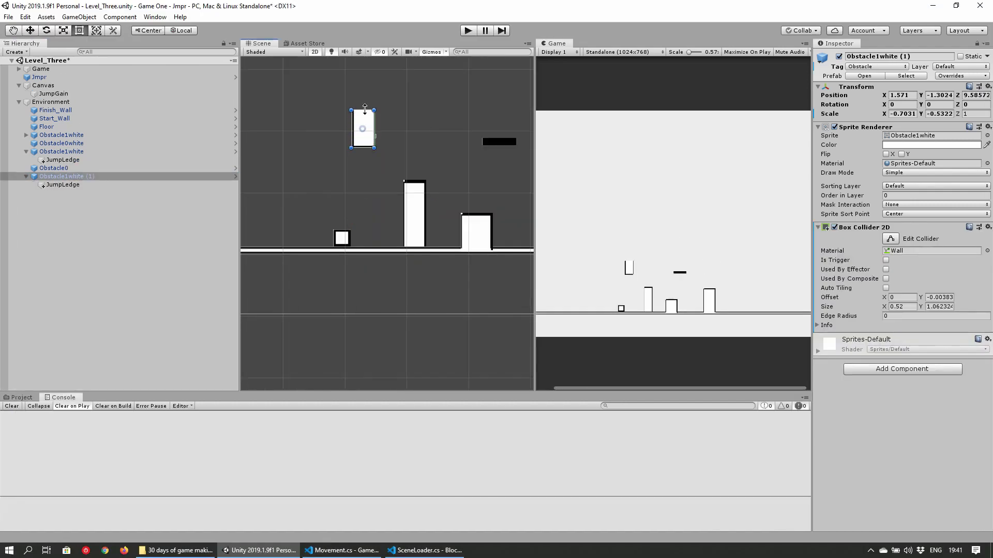
middle_drag(412, 155, 412, 268)
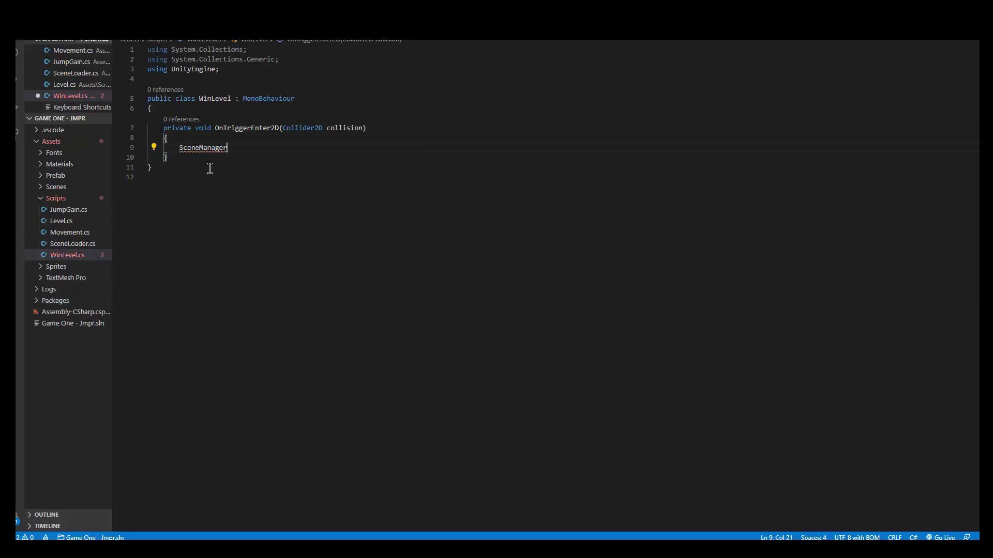
- Add a using UnityEngine.SceneManagement directive to WinLevel.cs
key(Return)
text(using UnityEngine.SceneManagement)
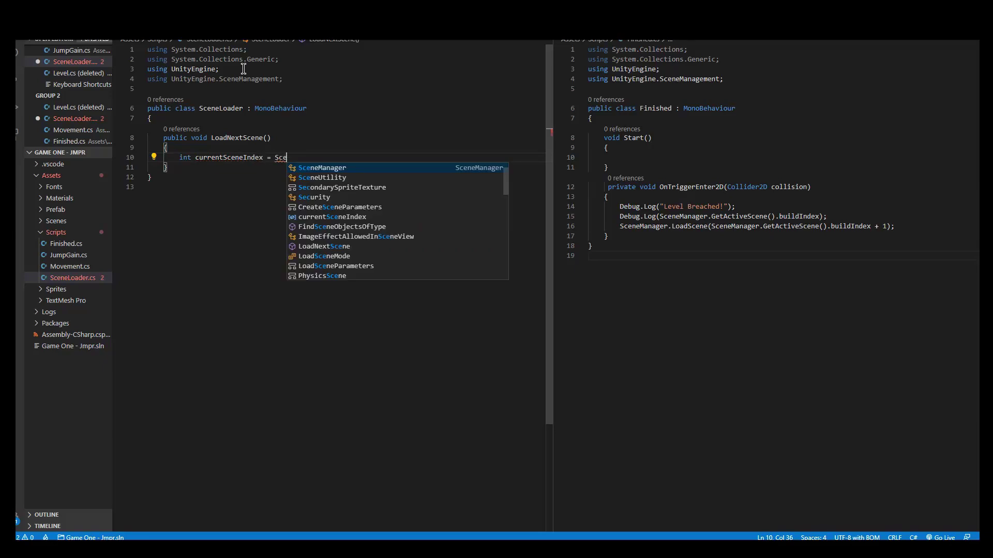
- Set currentSceneIndex to SceneManager.GetActiveScene().buildIndex in LoadNextScene and start a SceneManager.LoadScene call that uses it
text(neManager.GetActiveScene().buildIndex;)
key(Return)
text(SceneManager.LoadScene(currentS)
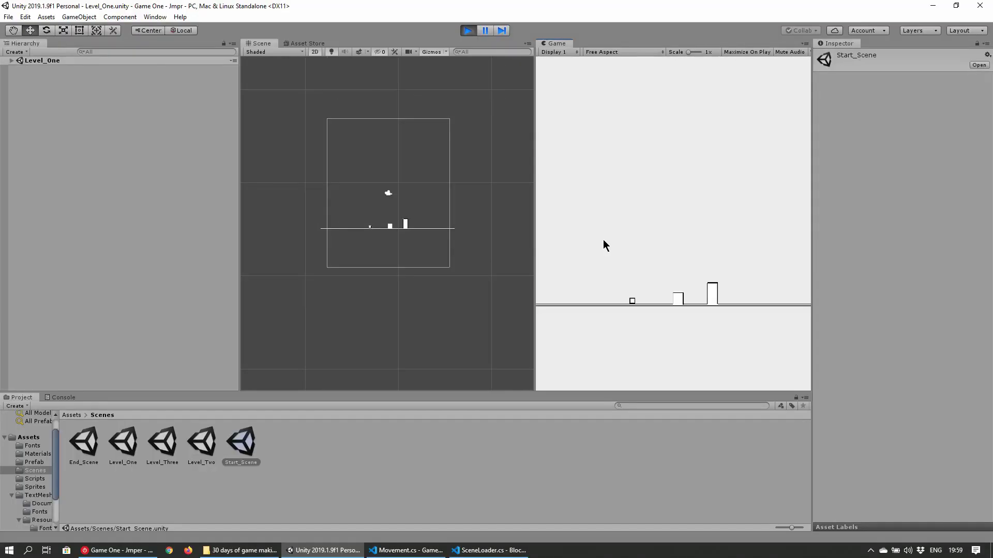
- Test repeated jumps and rightward movement of the player in the running Level_One scene
key(space)
key(space)
key(space)
key(space)
key(space)
key(space)
key(Right)
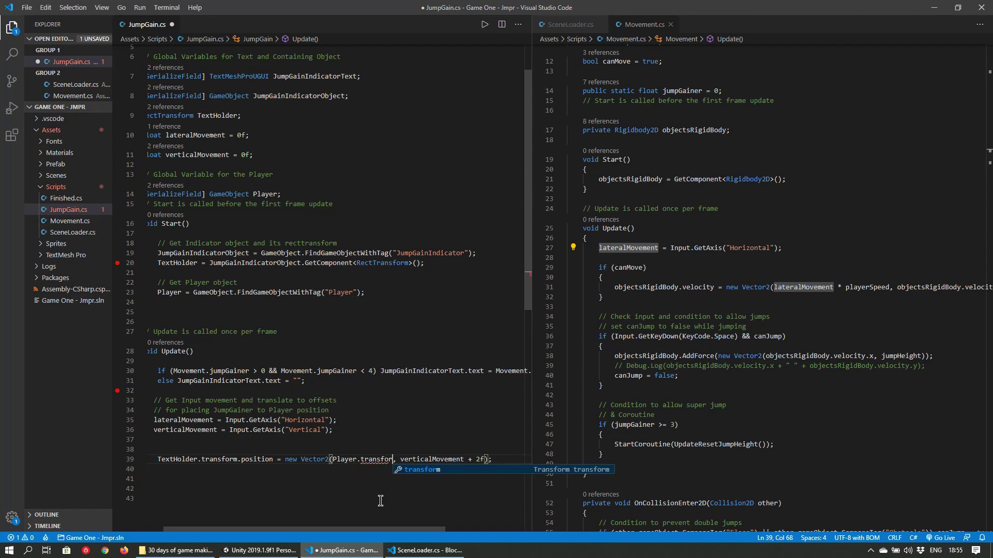
- Use Player.transform.position.x as the x value of the TextHolder position Vector2 in JumpGain.cs
text(m.position.x)
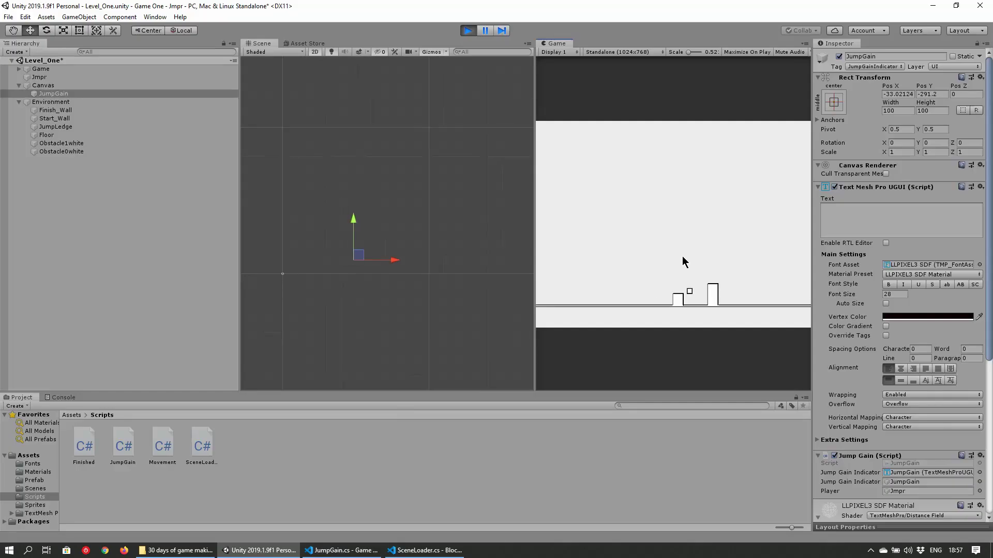
- Test the jump gain indicator in the running Level_One by moving the player left and right and jumping between the obstacles
key(Left)
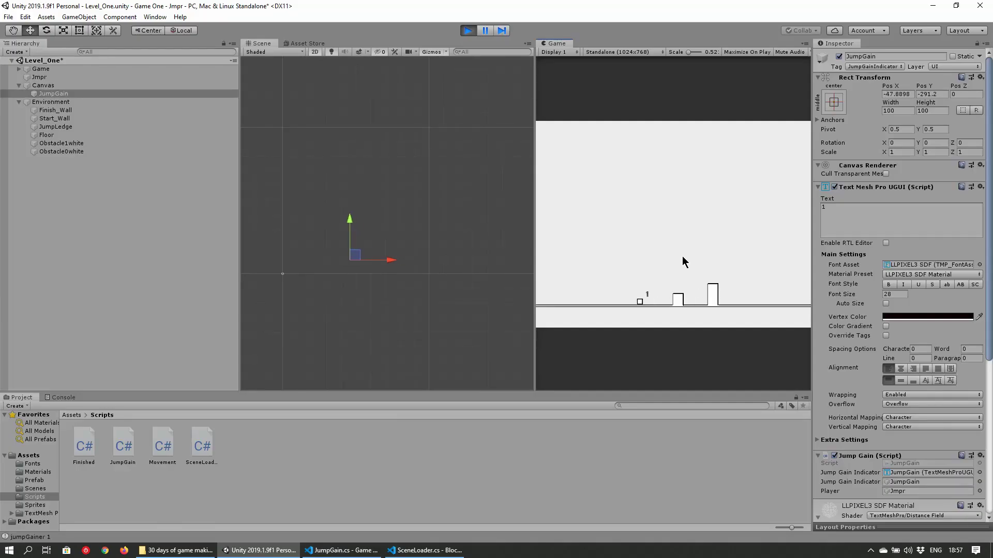
key(Right)
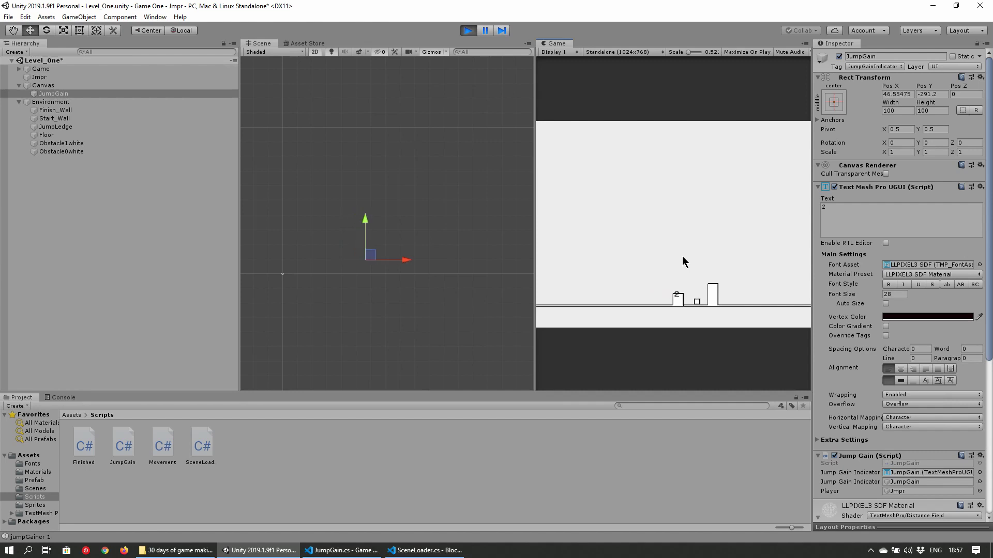
key(Right)
key(space)
key(Left)
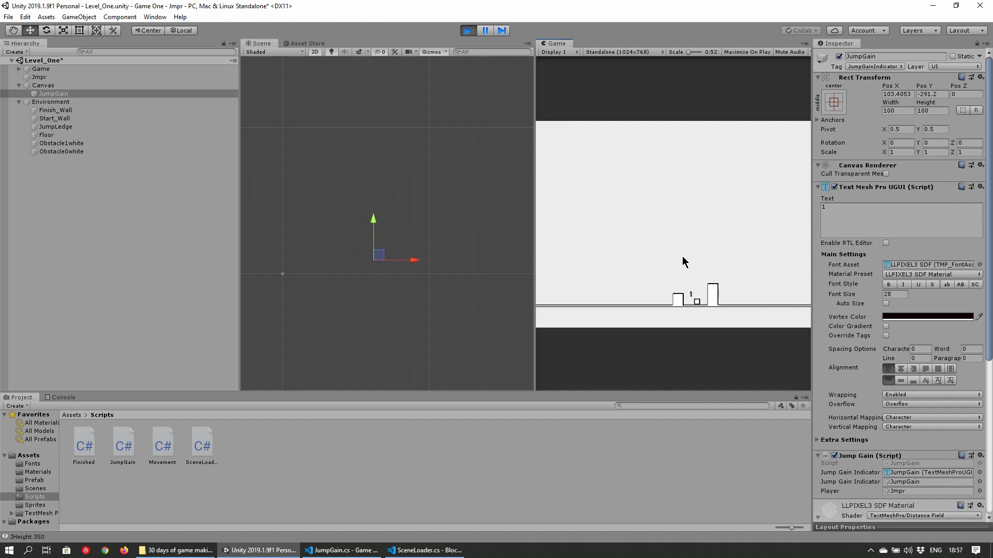
key(Left)
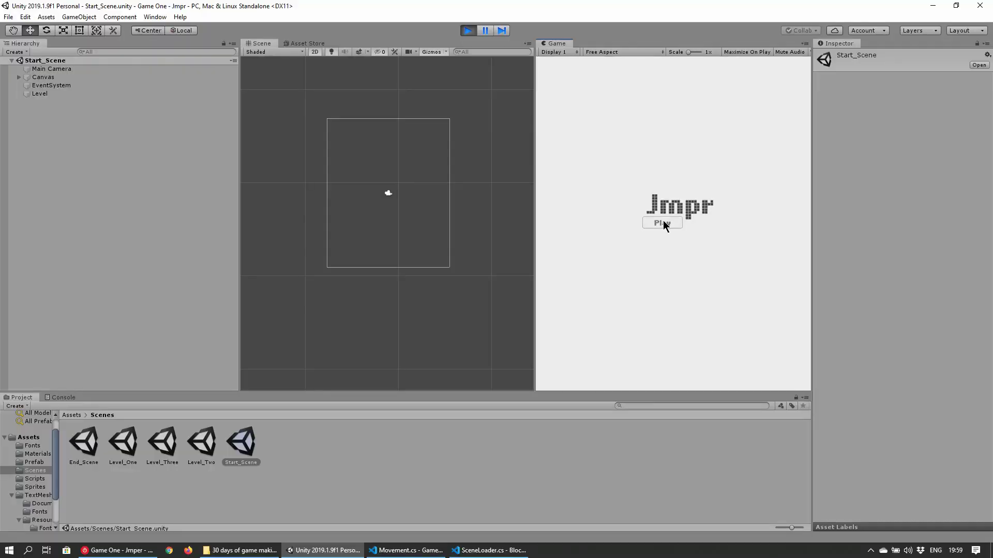
- Start the Jmpr game from its start screen and play through Level_One by moving right and jumping the obstacles
click(662, 224)
key(Right)
key(space)
key(Right)
key(space)
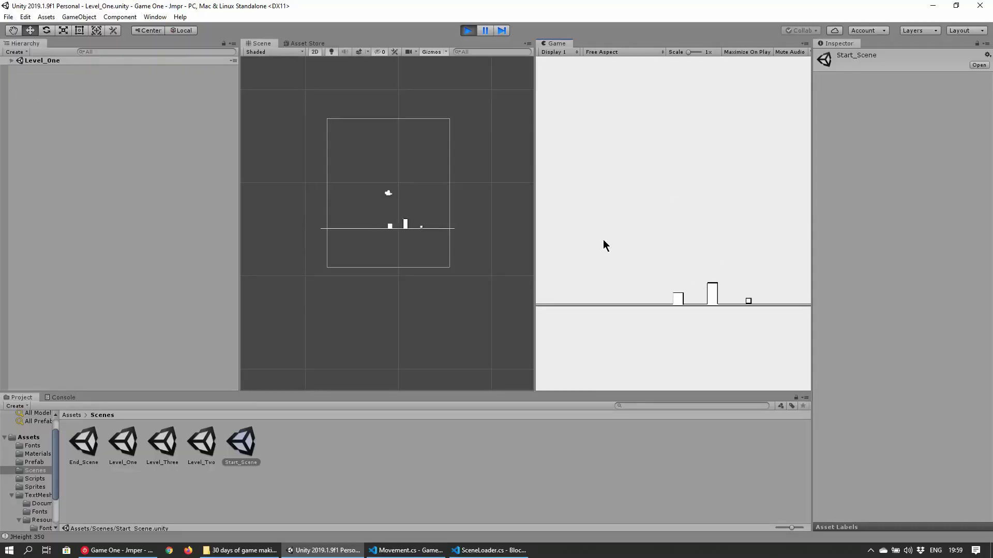
key(Right)
key(space)
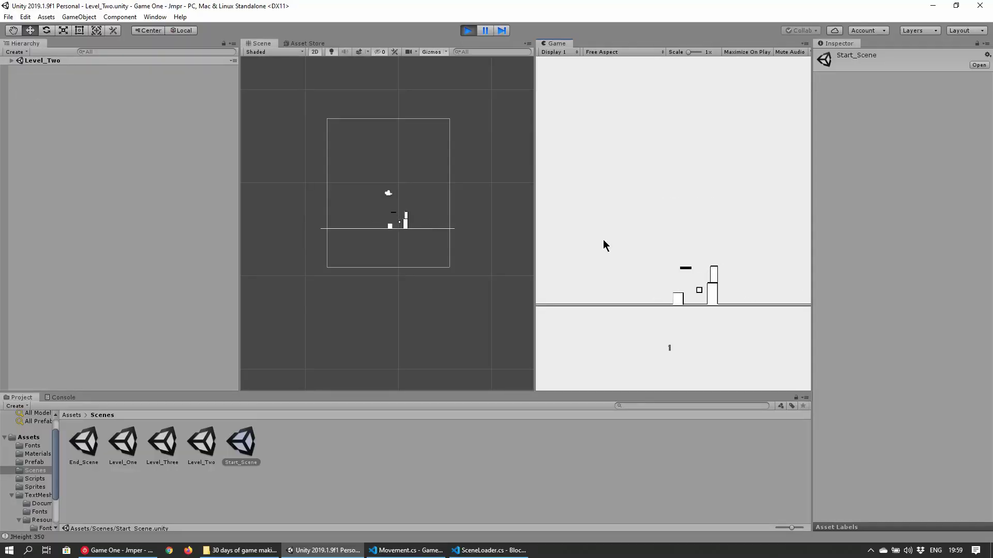
- Test Level_Two onwards by repeatedly moving the player right and jumping over the obstacles
key(Right)
key(space)
key(Right)
key(space)
key(Right)
key(space)
key(Right)
key(space)
key(Right)
key(space)
key(space)
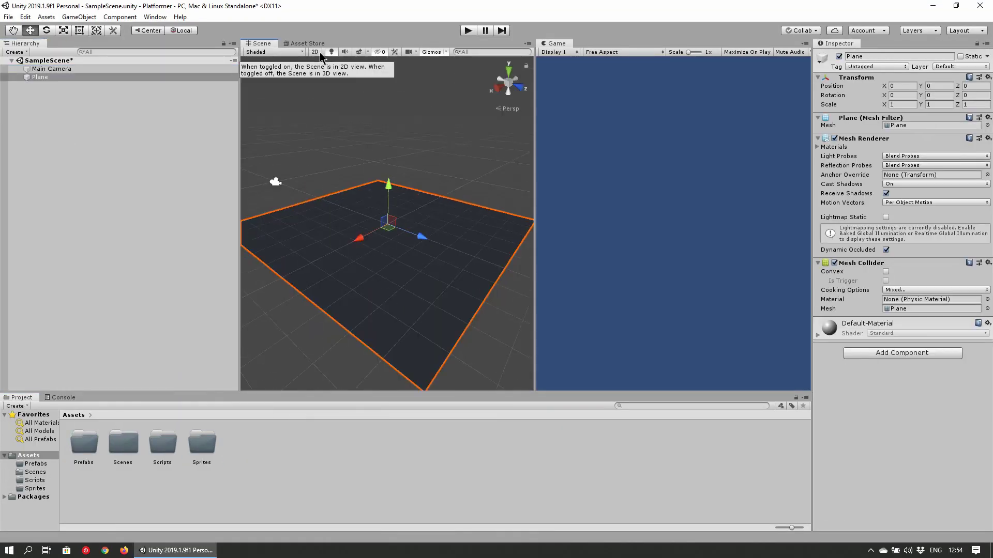
- Rotate the plane to about -79° on X and place it as a small tile in the lower-left part of the 2D scene
key(e)
drag(421, 253, 384, 145)
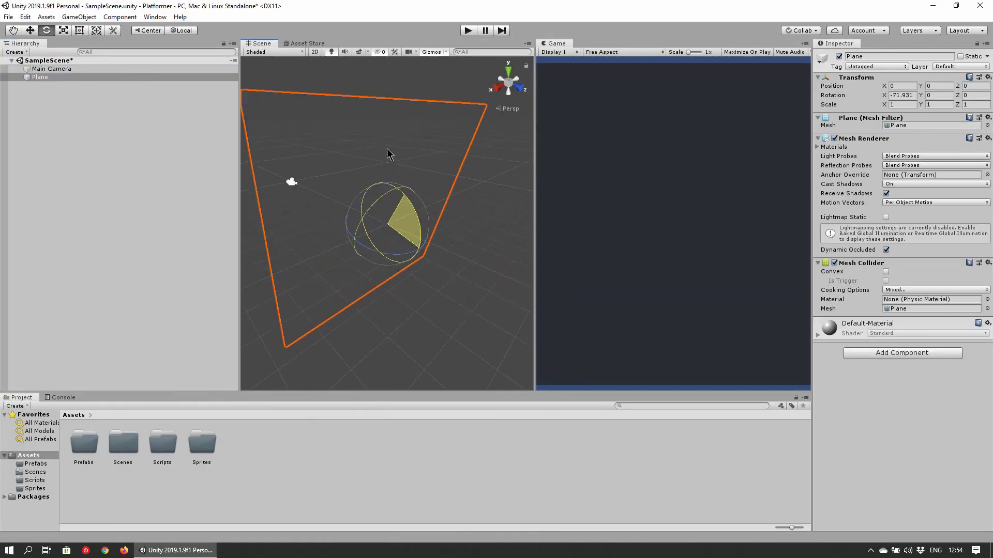
click(314, 52)
key(y)
drag(388, 203, 389, 186)
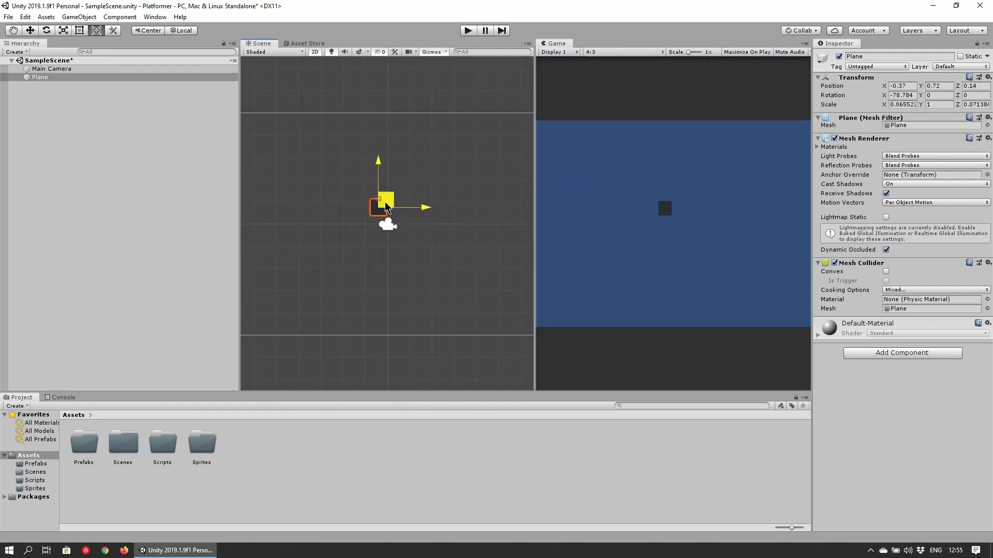
drag(381, 204, 322, 246)
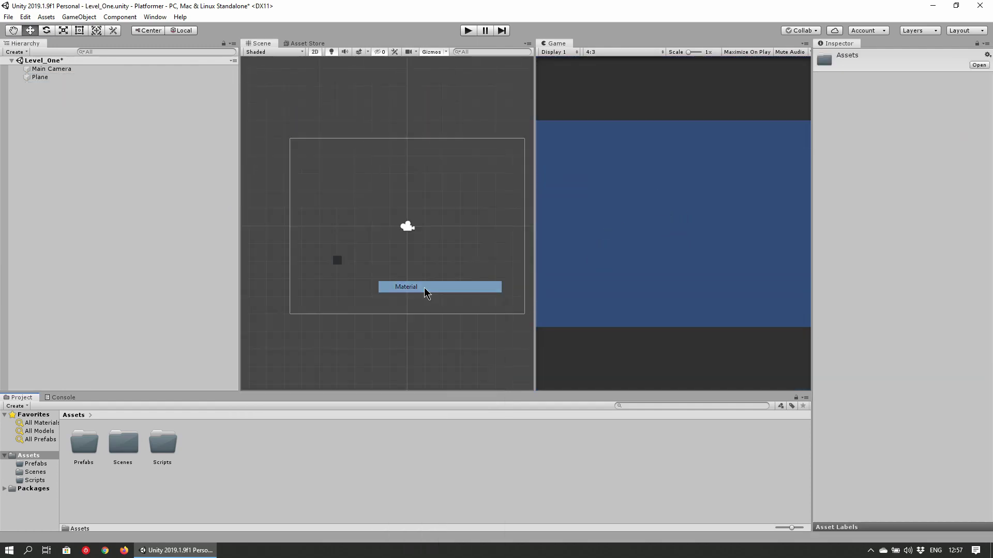
- Create a material for the tile in the Assets folder
drag(427, 286, 337, 257)
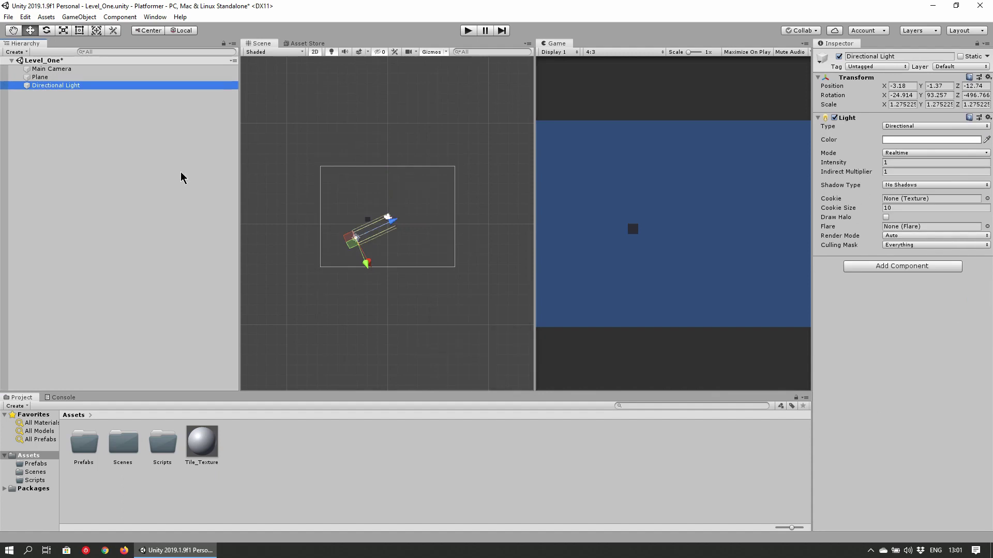
- Reorient the directional light in the 3D scene view so that it lights the tile
click(314, 52)
click(96, 30)
drag(341, 155, 474, 183)
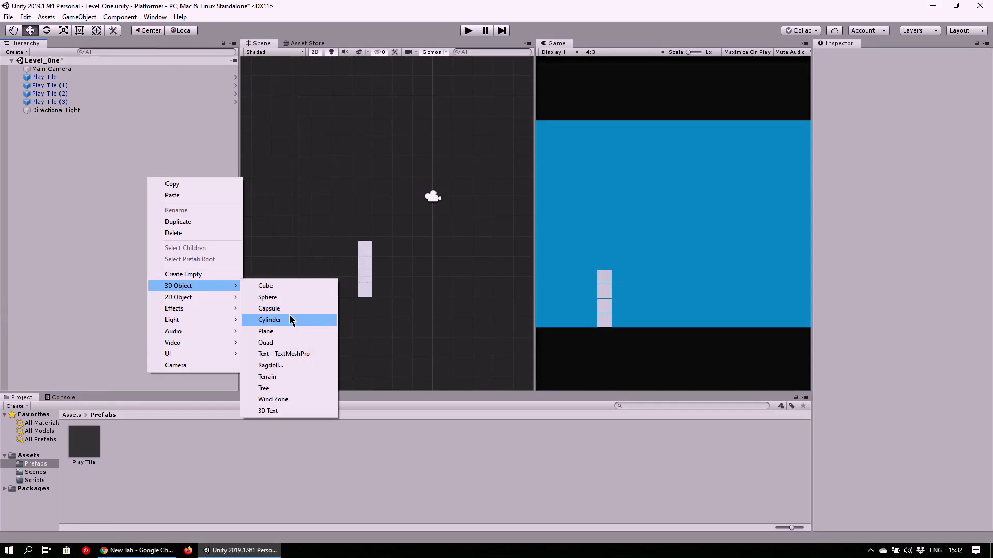
- Add a cylinder to Level_One and position it on the uppermost tile of the tile column
click(288, 317)
drag(395, 194, 395, 253)
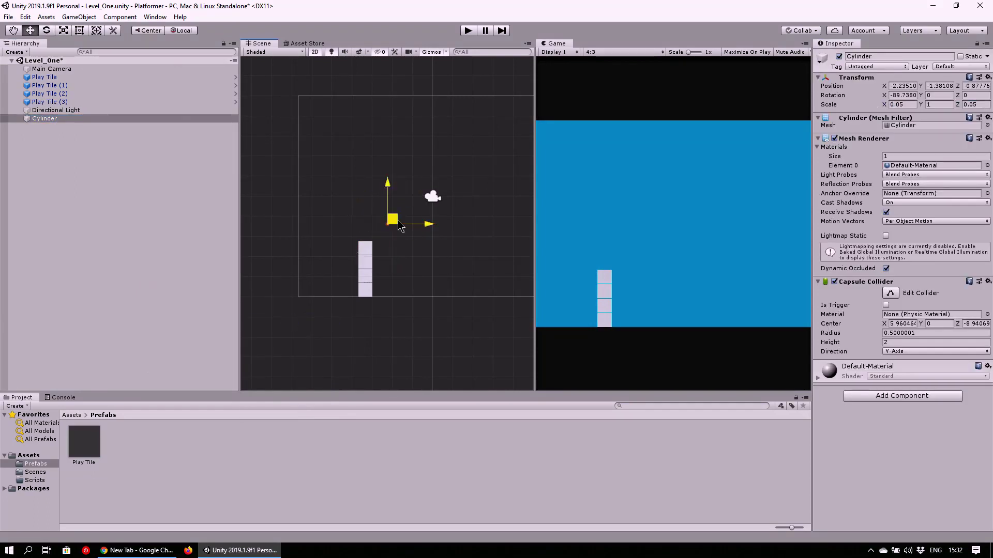
drag(399, 226, 368, 253)
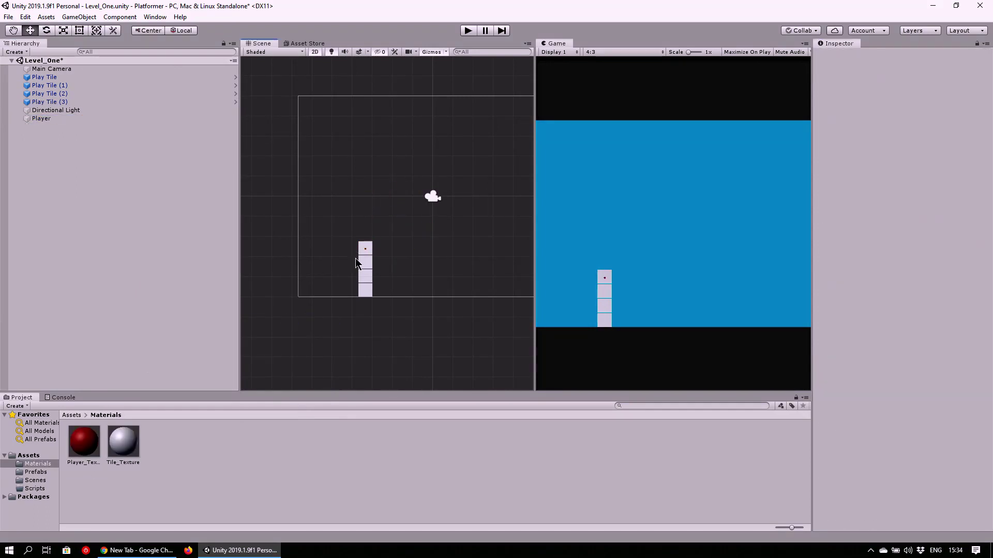
scroll(365, 250, up, 5)
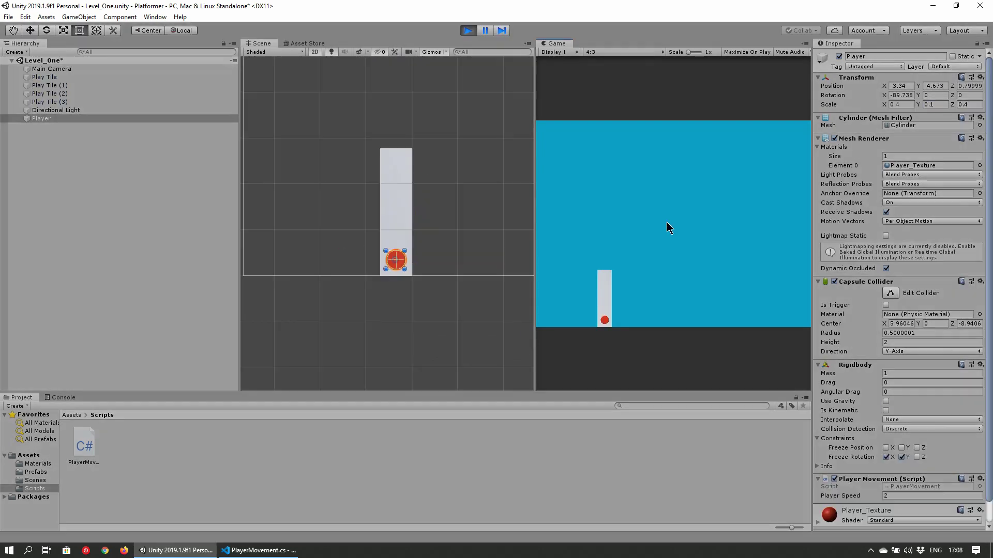
- Test moving the player up the tile column in the running game
key(w)
key(w)
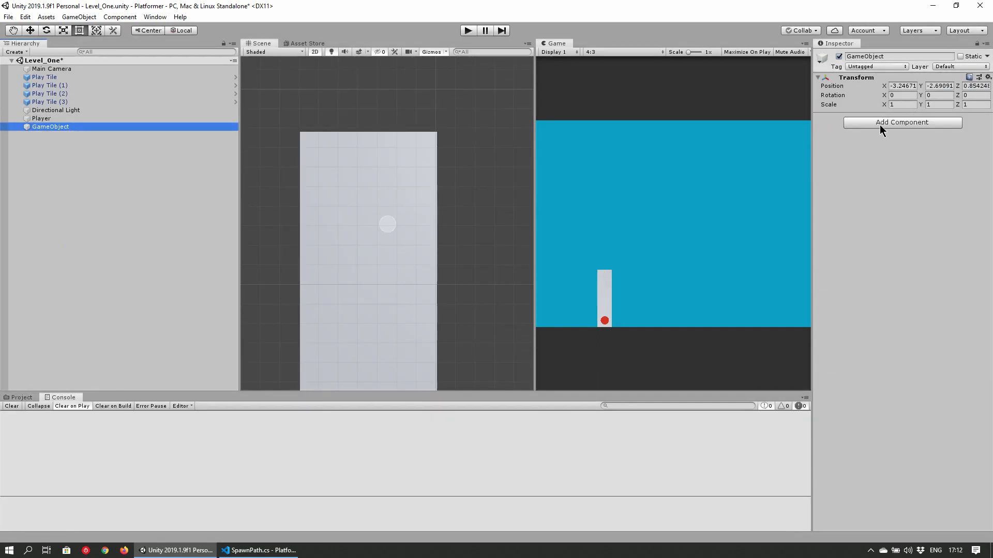
- Add a collider component to the new empty GameObject and shrink its bounds from all four sides around the tile
click(880, 125)
text(col)
key(Return)
click(891, 129)
drag(364, 321, 364, 283)
drag(483, 207, 438, 207)
drag(365, 128, 364, 132)
drag(291, 208, 299, 207)
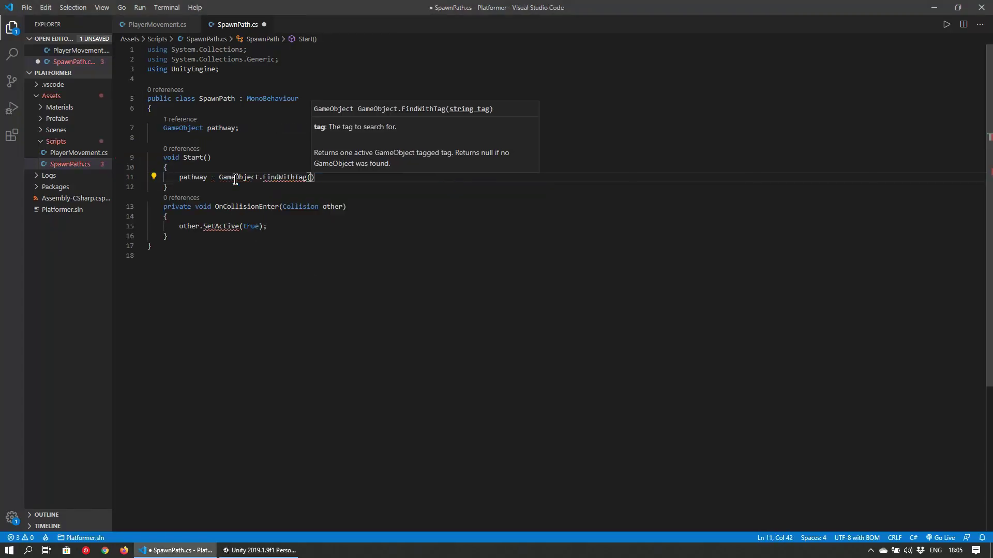
- Complete the pathway assignment in SpawnPath.cs so that FindWithTag looks up the "FirstLevel" tag
text("FirstLevel");)
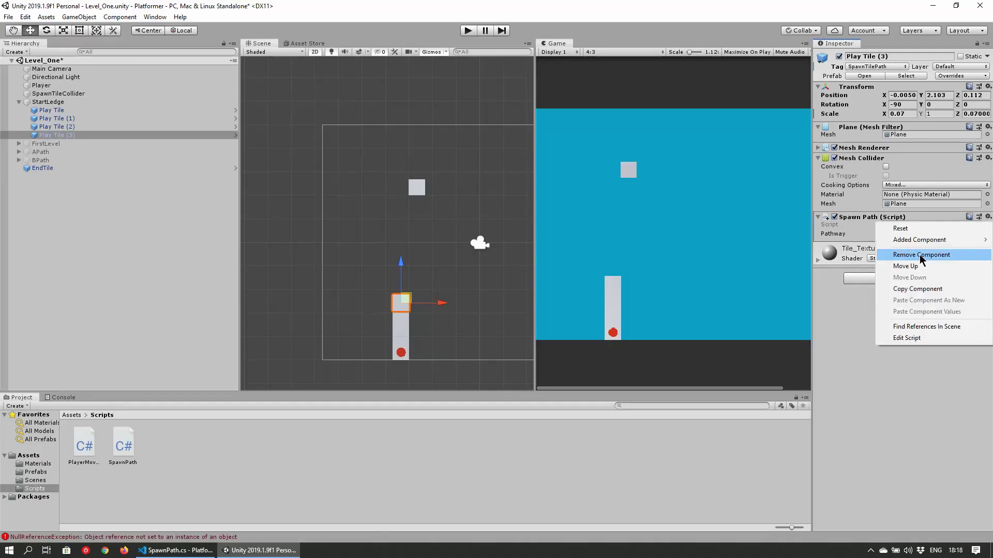
- Try removing the Spawn Path script from Play Tile (3), undo the removal and run the game
click(891, 259)
key(ctrl+z)
key(ctrl+p)
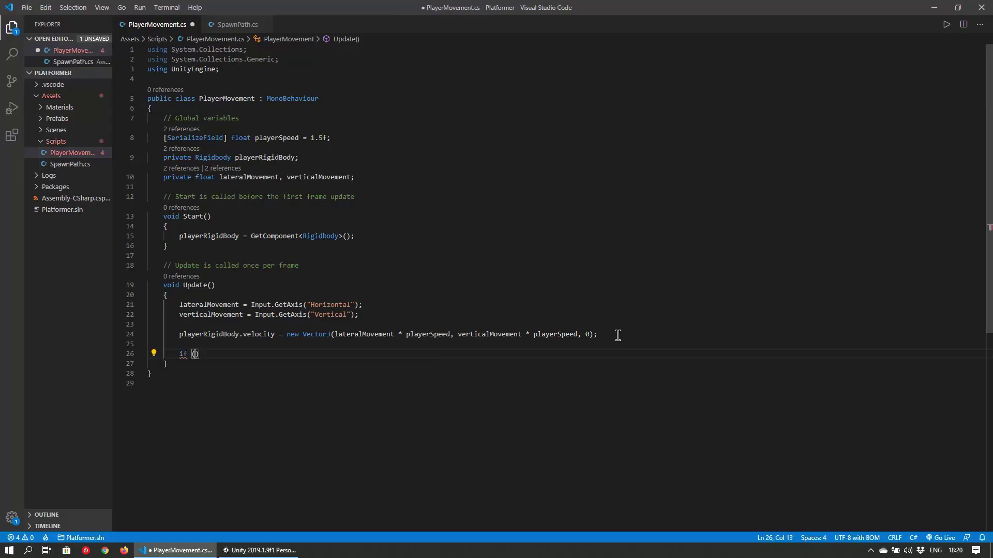
- Start an if condition with Input.GetKey(KeyCode. below the velocity line in the Update method of PlayerMovement.cs
text(if (Input.GetKey(KeyCode.)
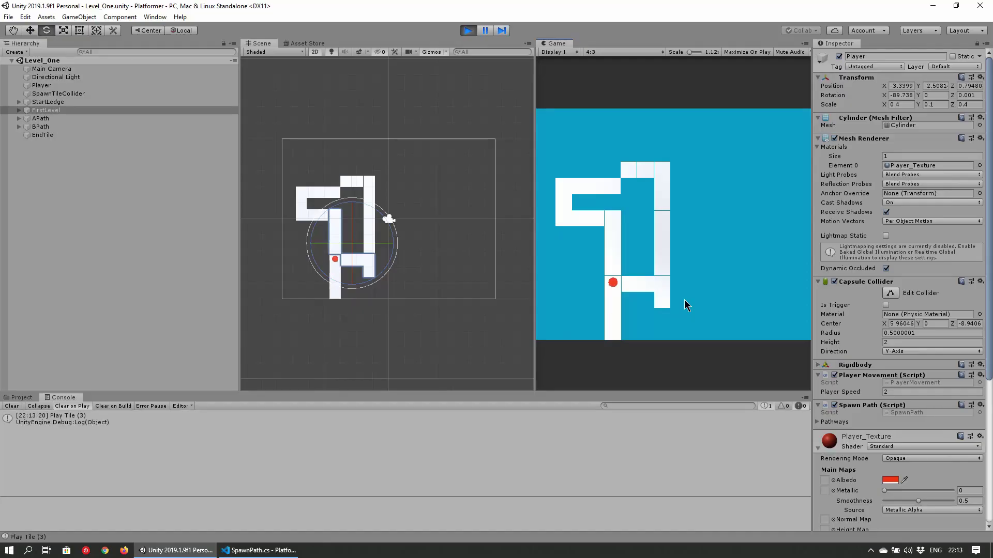
- Check the Pathways list of the player's Spawn Path script and run Level_One again
click(896, 430)
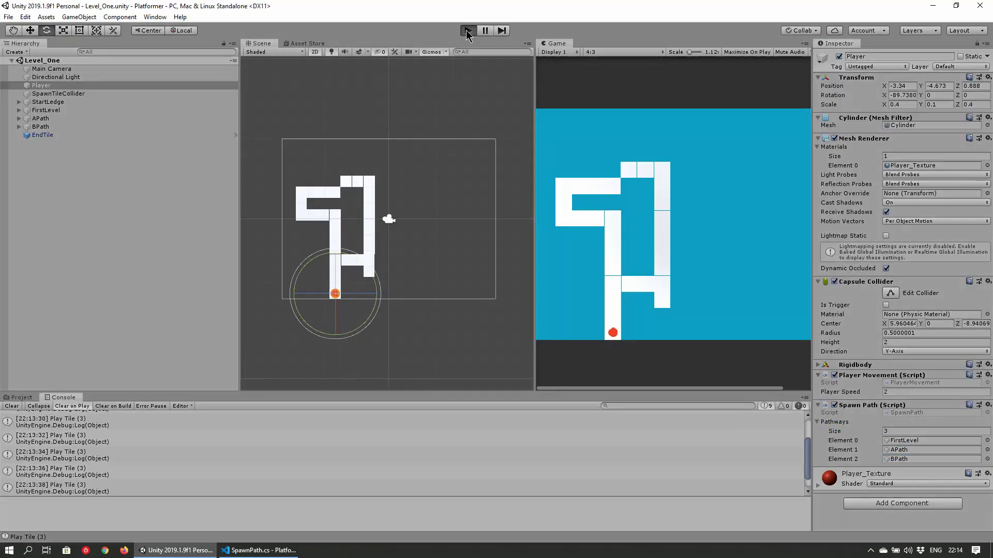
click(468, 29)
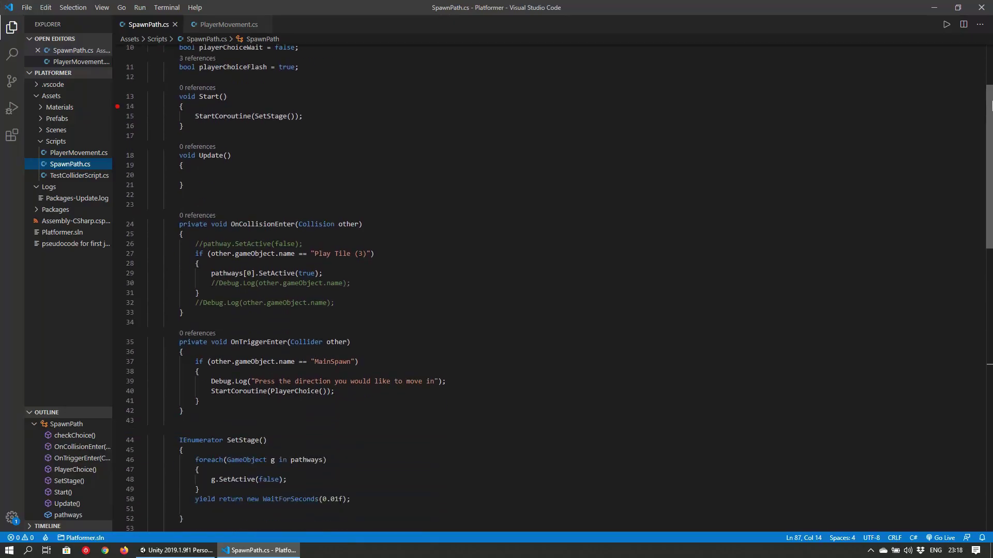
- Look through SpawnPath.cs and test the up and right path choices with the player in the running Level_One scene
scroll(991, 160, down, 5)
scroll(991, 160, down, 6)
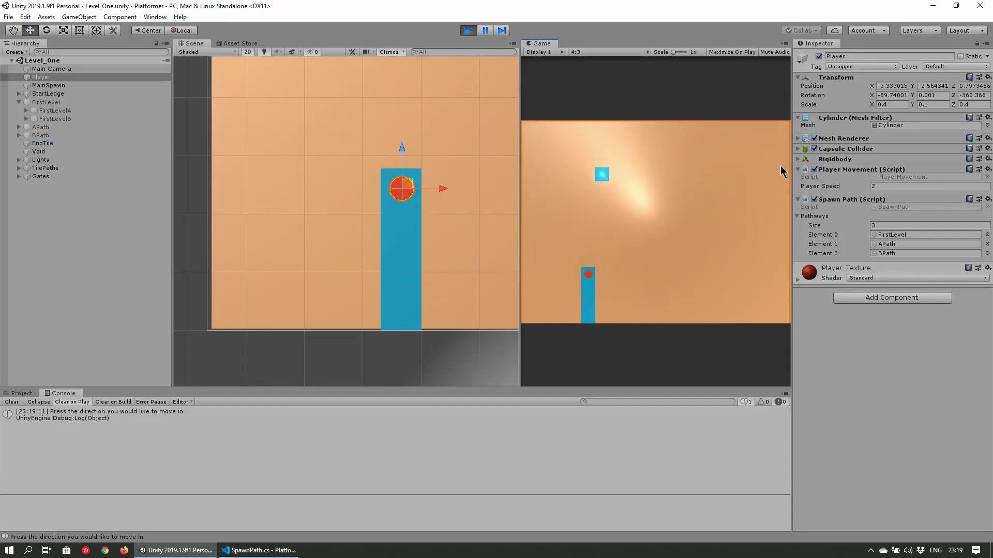
key(Right)
key(Up)
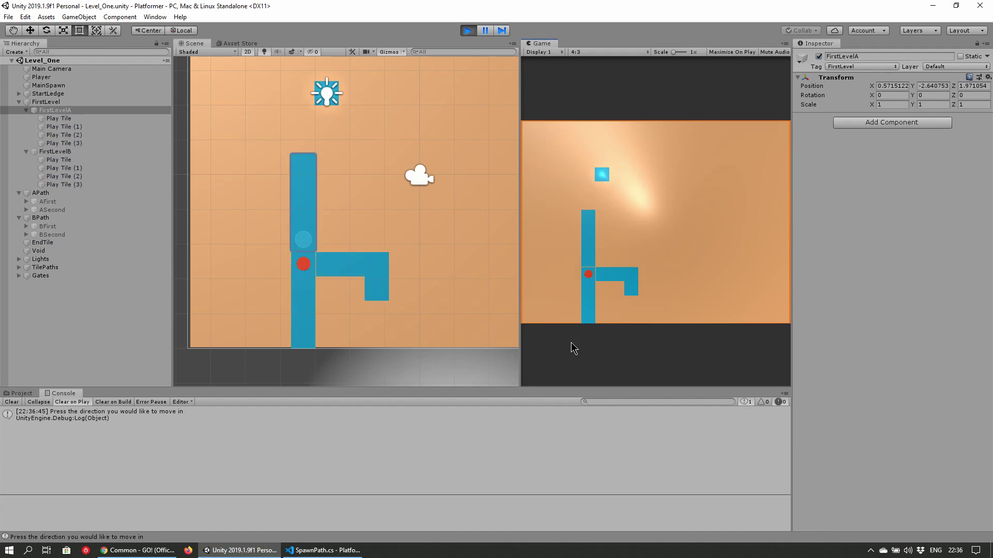
key(Up)
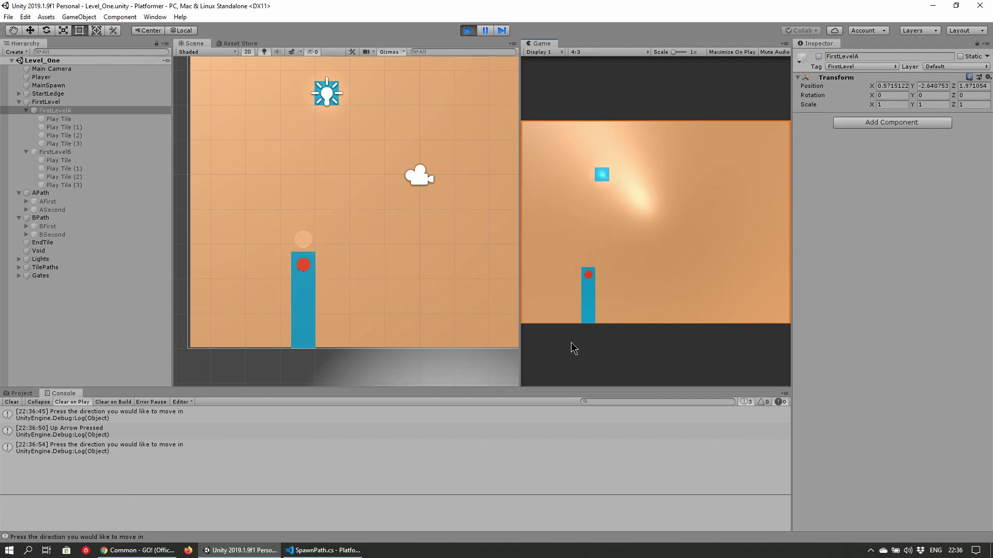
key(Right)
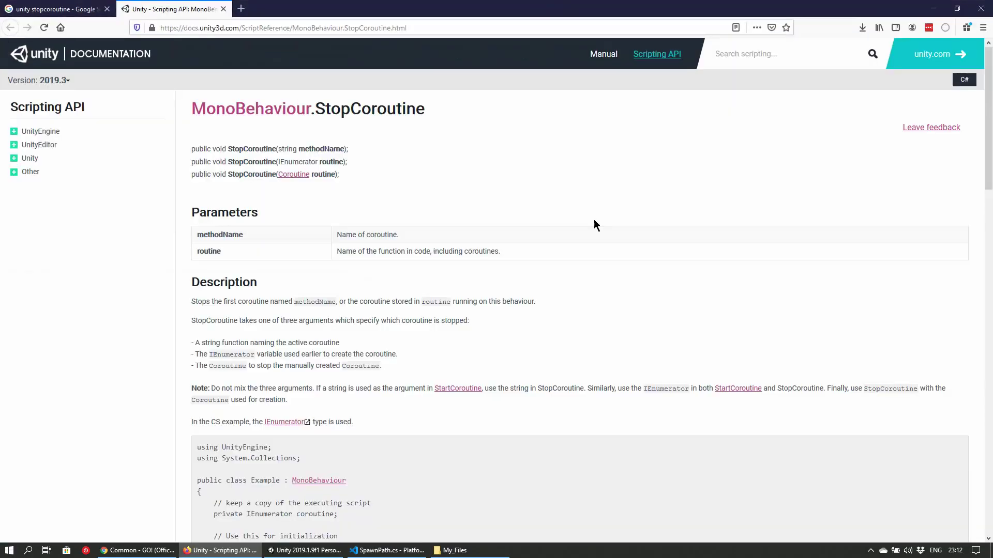
- Examine the coroutine example code in Unity's MonoBehaviour.StopCoroutine documentation
scroll(593, 219, down, 15)
drag(230, 353, 306, 358)
drag(231, 280, 432, 282)
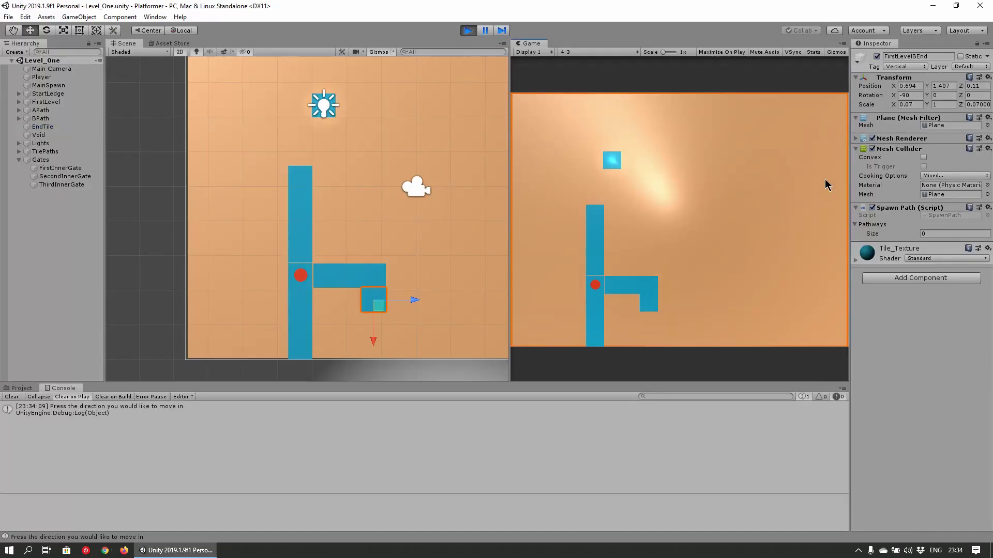
- Test the upward path choice in Level_One from the junction above the start ledge
key(Up)
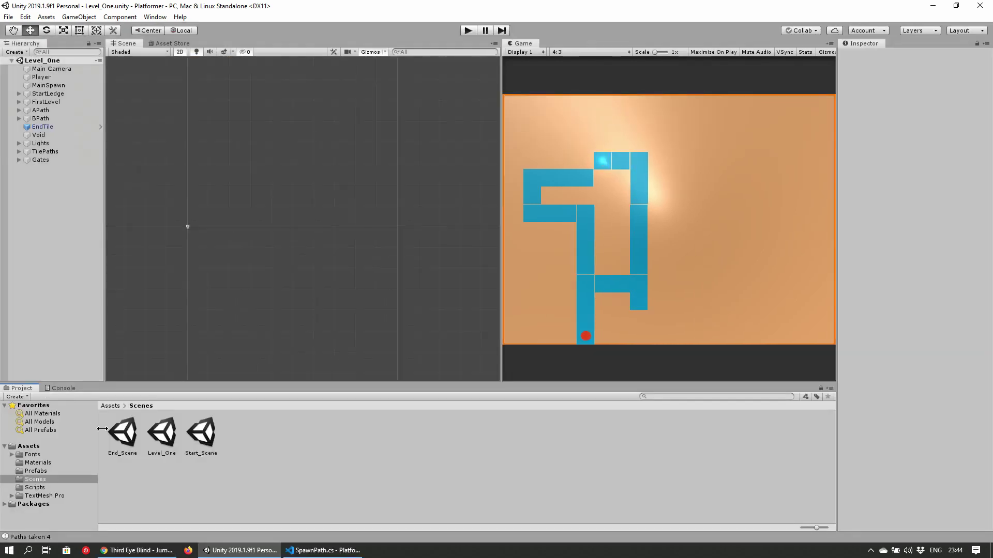
- Open Start_Scene and End_Scene in turn to view them and switch to SpawnPath.cs in Visual Studio Code
double_click(203, 435)
double_click(124, 438)
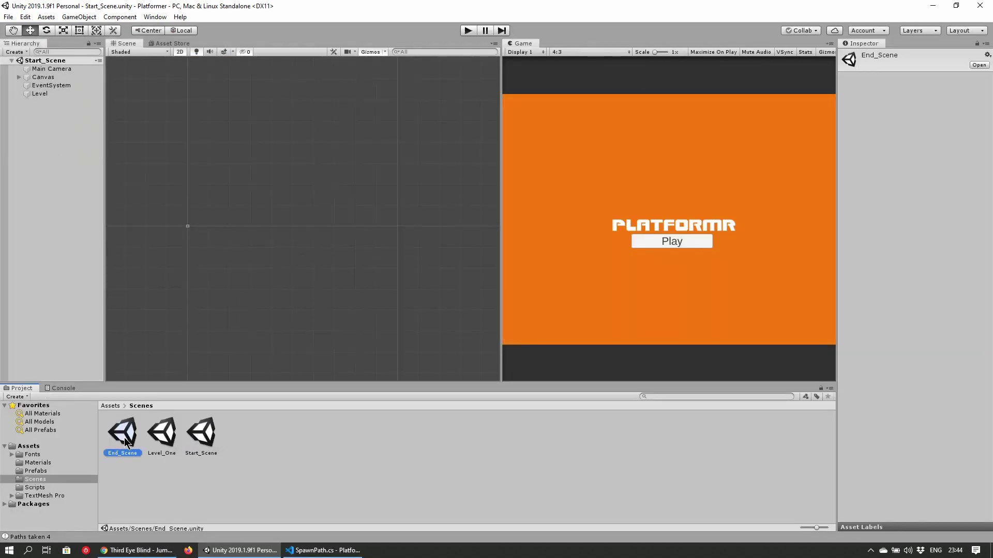
click(318, 550)
click(353, 273)
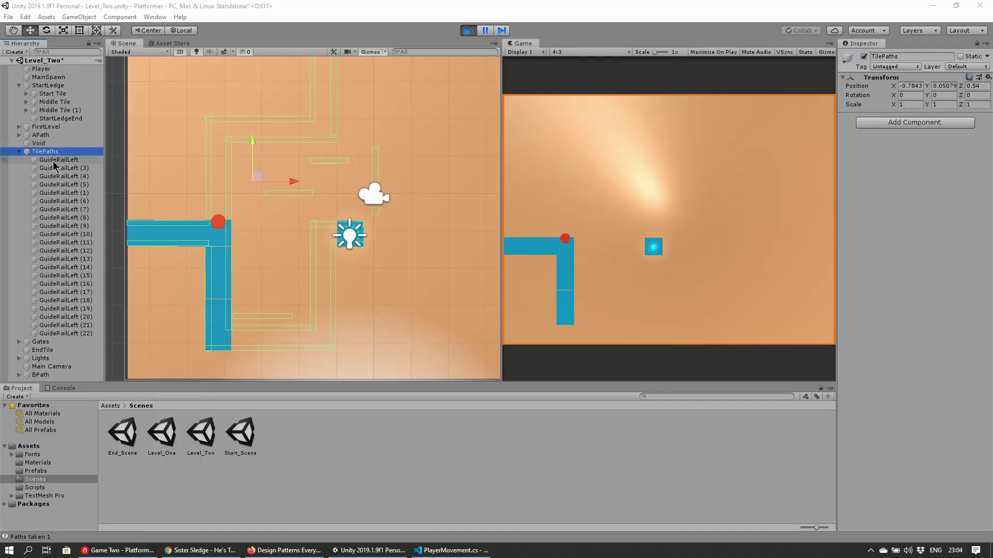
- Test the player against the GuideRailLeft (4) collider in Level_Two and rerun the scene
click(54, 177)
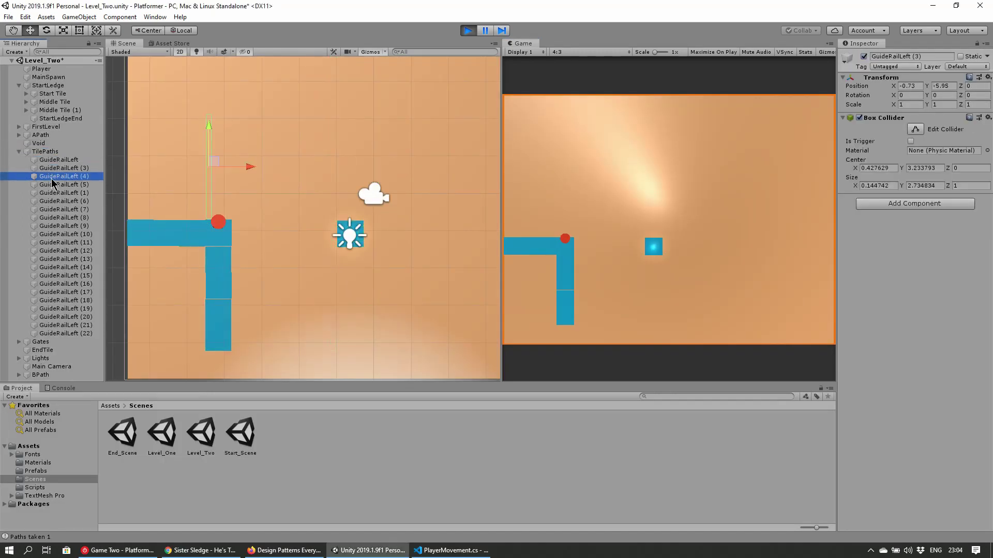
click(599, 238)
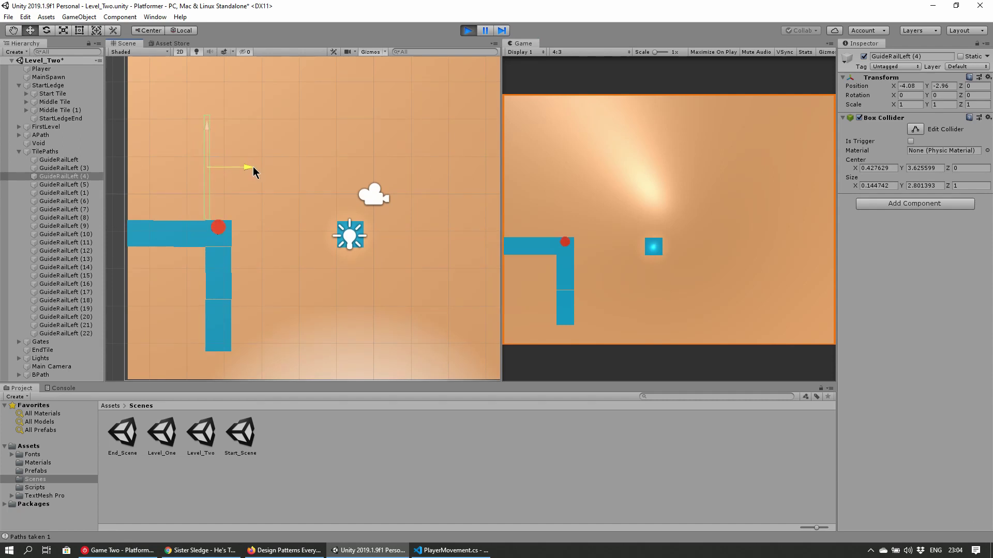
key(ctrl+p)
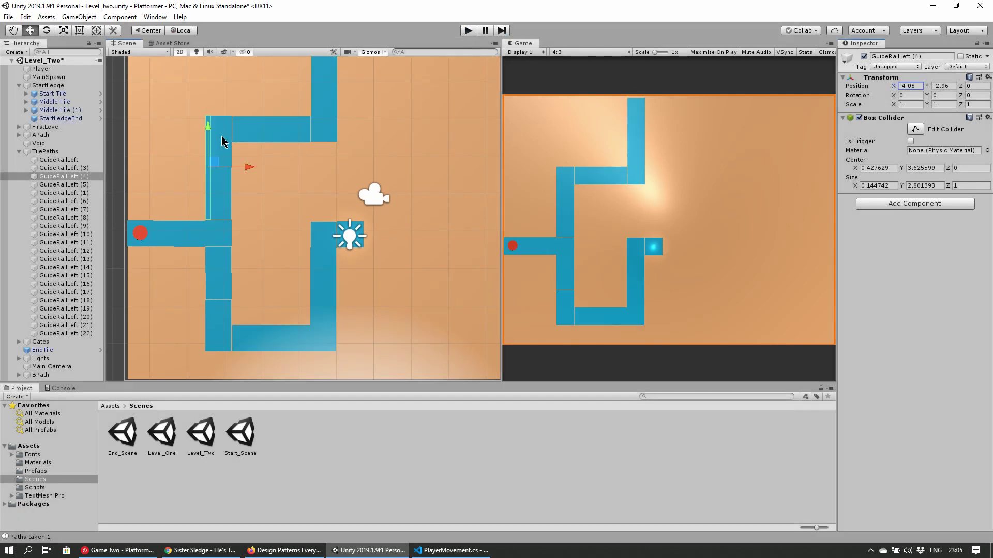
click(221, 228)
key(ctrl+p)
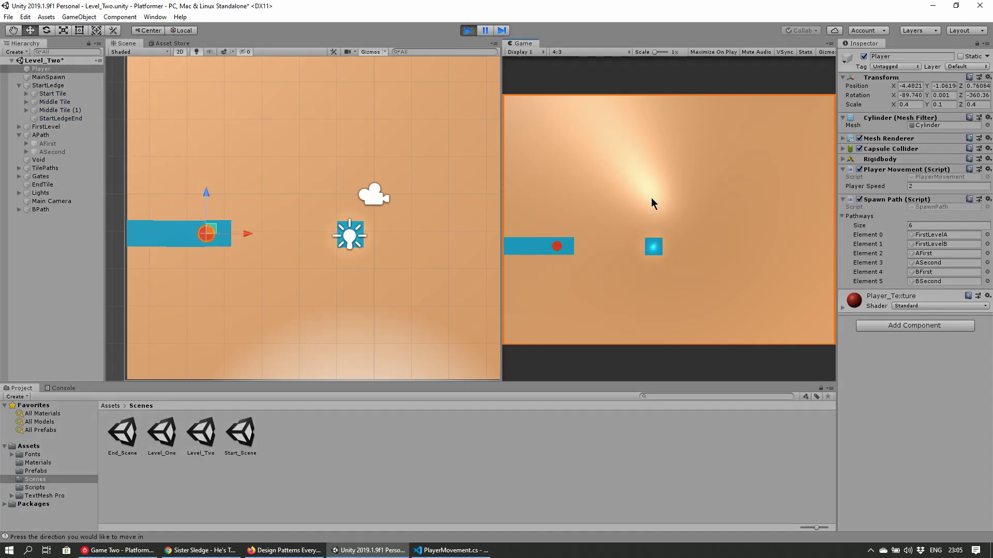
- Move the MainSpawn trigger to X -3.82 at the end of the start ledge and test the upward path in Level_Two
key(ctrl+p)
click(217, 230)
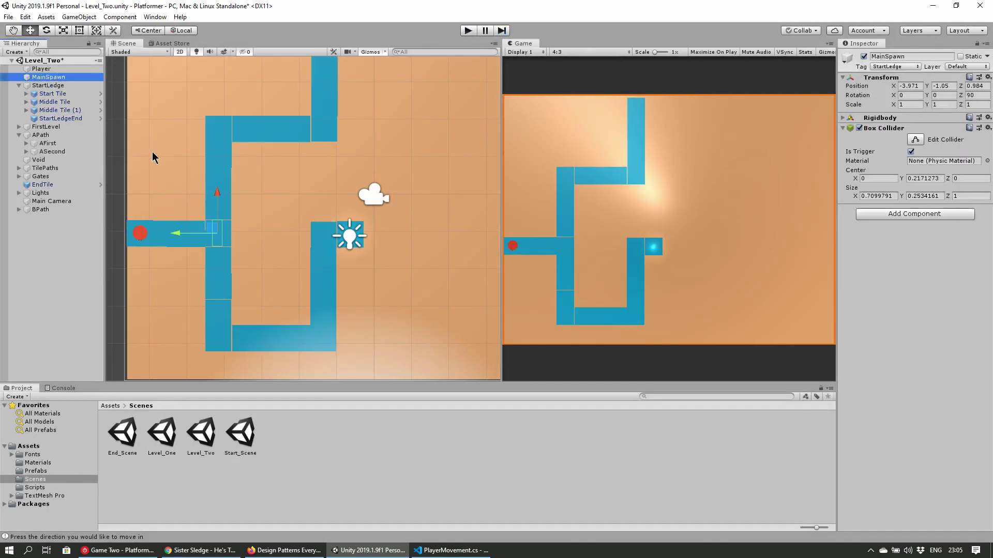
click(181, 237)
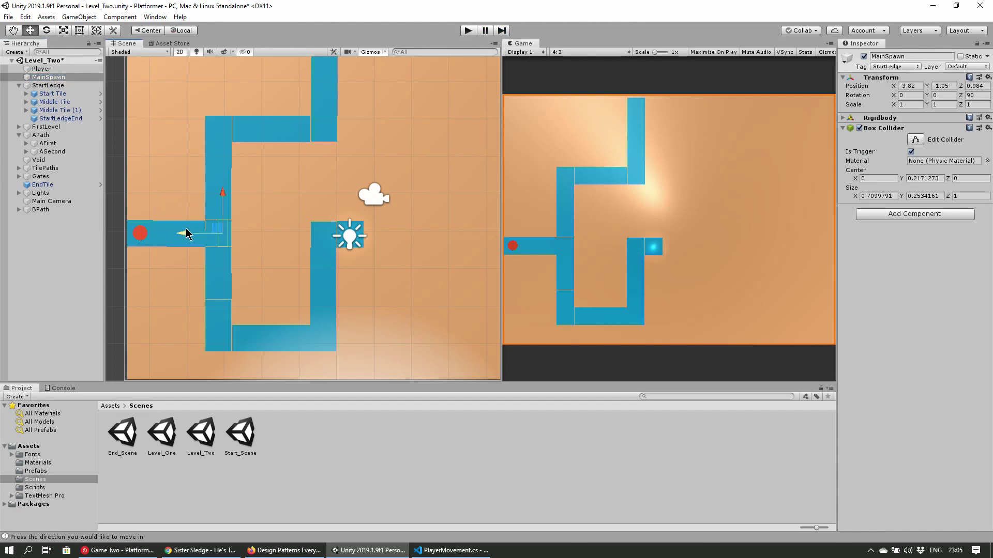
key(ctrl+p)
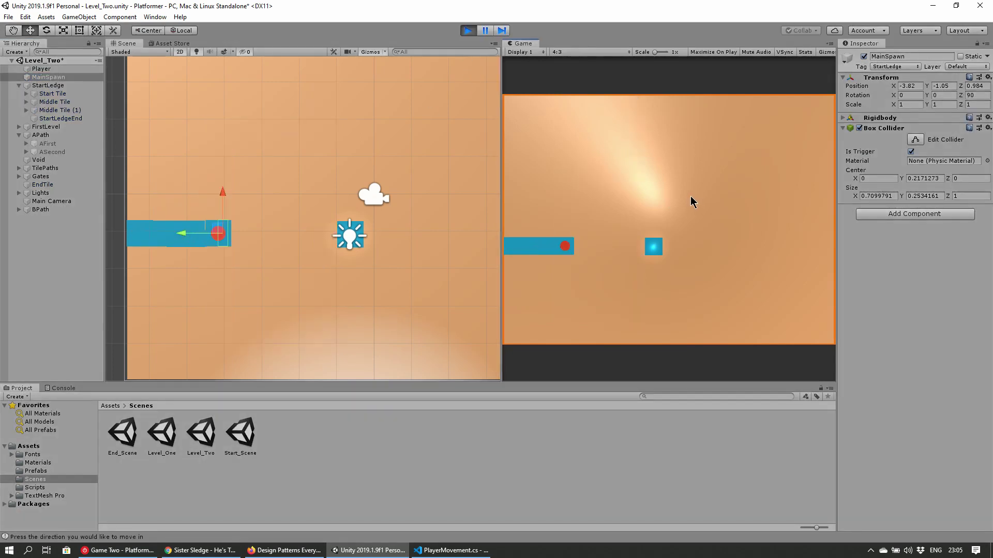
key(Up)
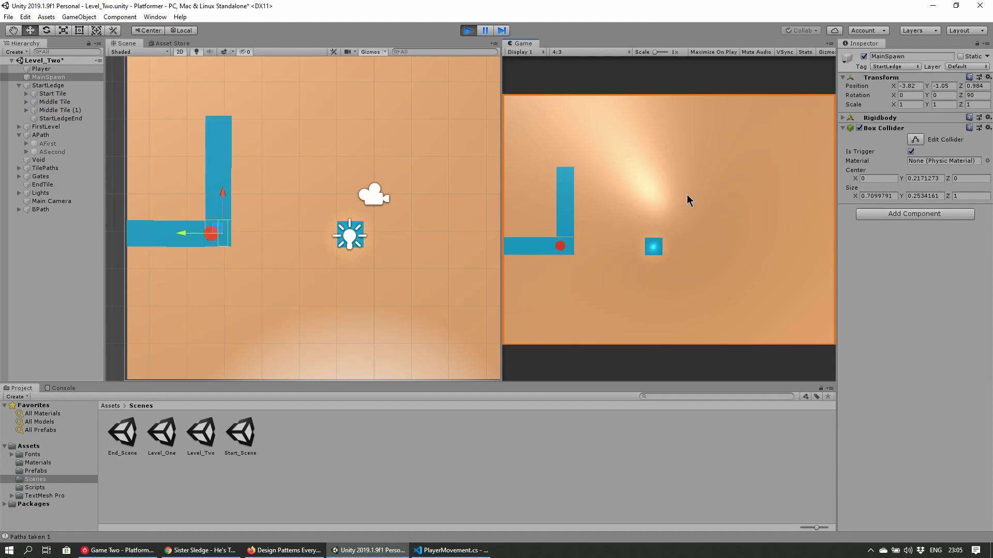
- Duplicate FifthInnerGate twice under Gates in Level_Three and rename the copies SixthInnerGate and SeventhInnerGate
click(44, 168)
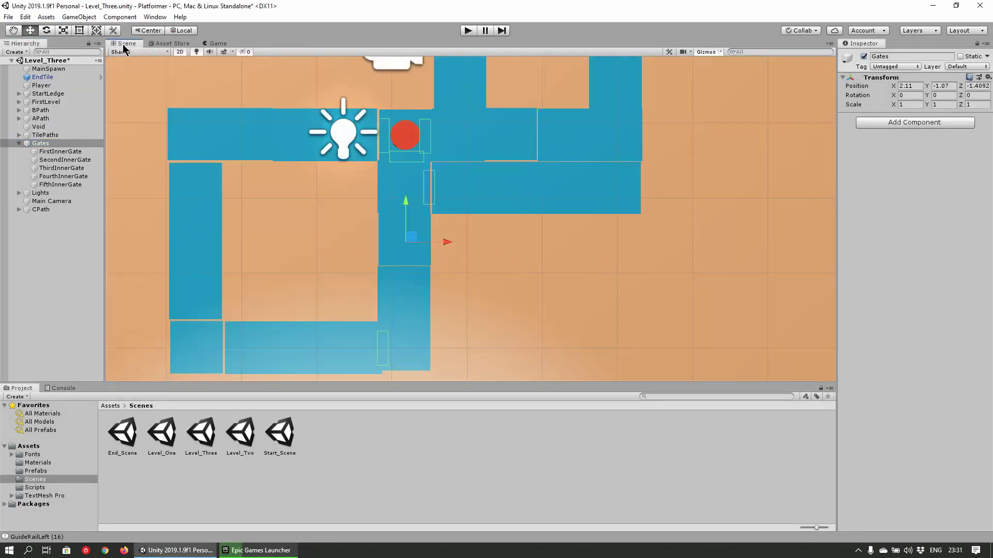
ctrl+click(41, 144)
click(70, 184)
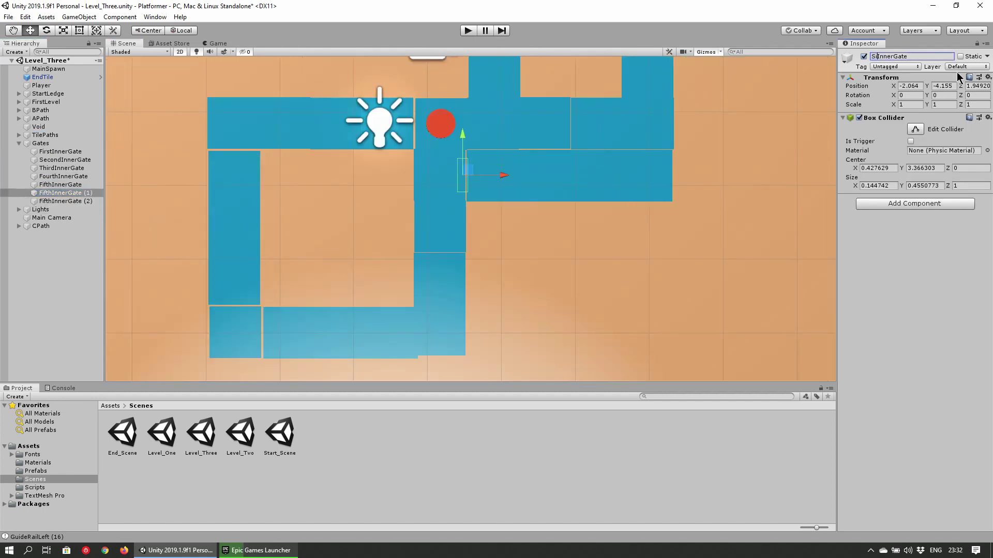
- Adjust SeventhInnerGate's orientation at the junction beside the player and collapse the Gates group
key(e)
drag(517, 171, 538, 119)
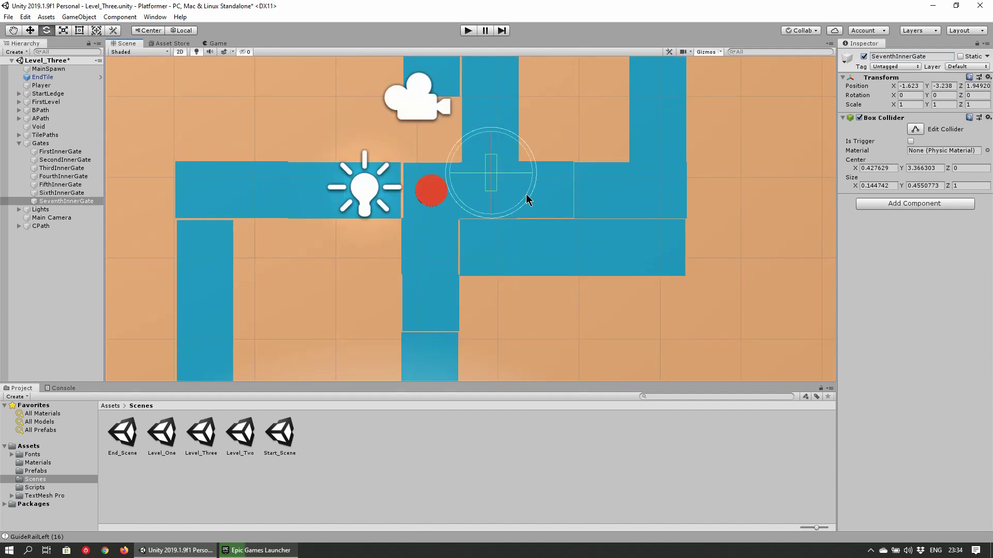
drag(527, 199, 569, 96)
key(w)
ctrl+click(62, 193)
ctrl+click(70, 143)
ctrl+click(68, 135)
click(19, 143)
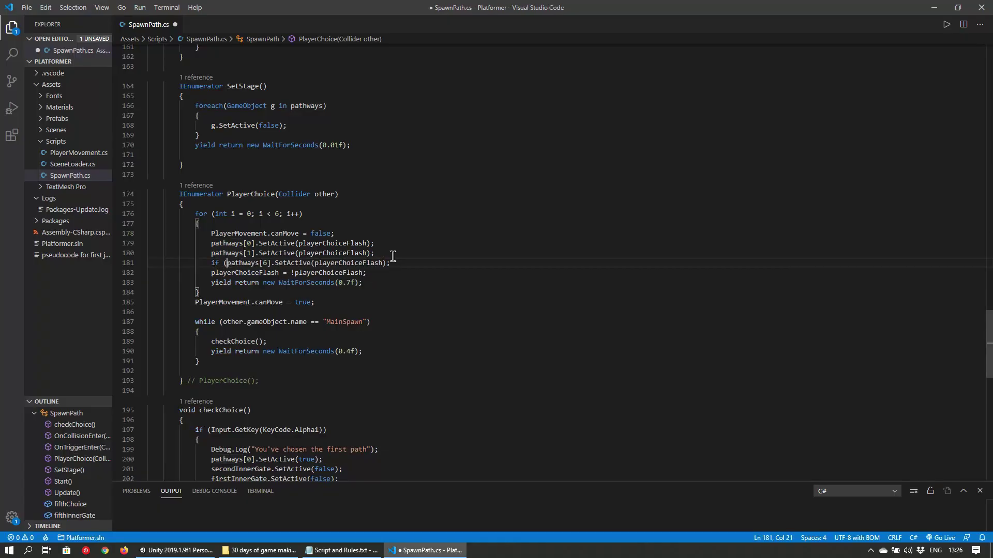
- Guard the pathways[6] flash in the PlayerChoice coroutine with a pathways.Length check against 6 and save SpawnPath.cs
text(if (pathways.Length >)
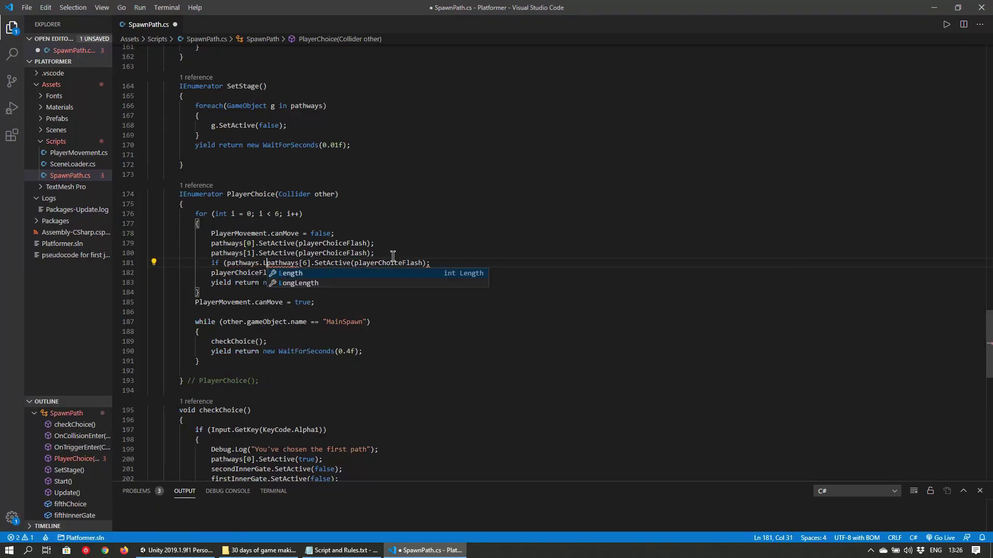
text( 6))
key(ctrl+s)
- Switch to Unity, test the first path choice in Level_One and open the exception logged in the Console
key(alt+Tab)
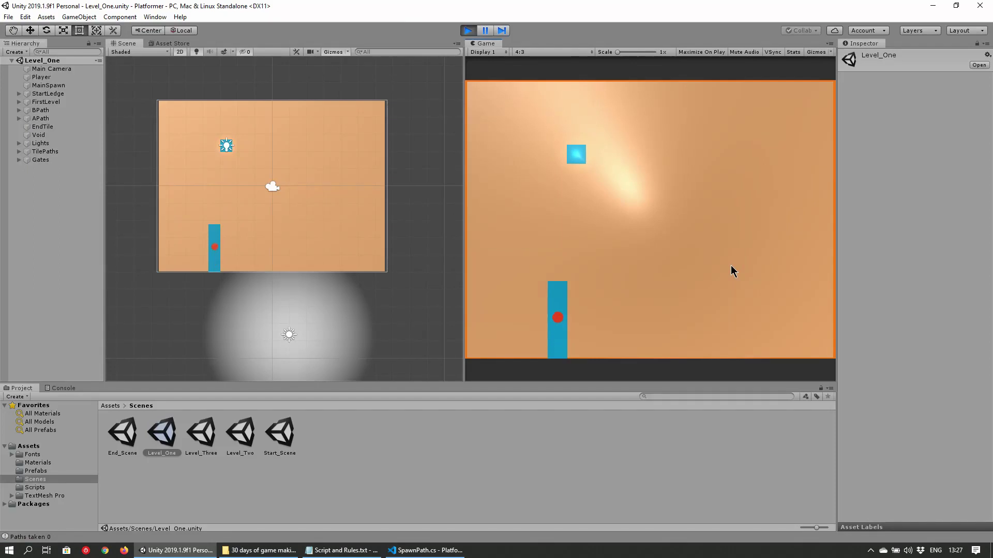
click(61, 389)
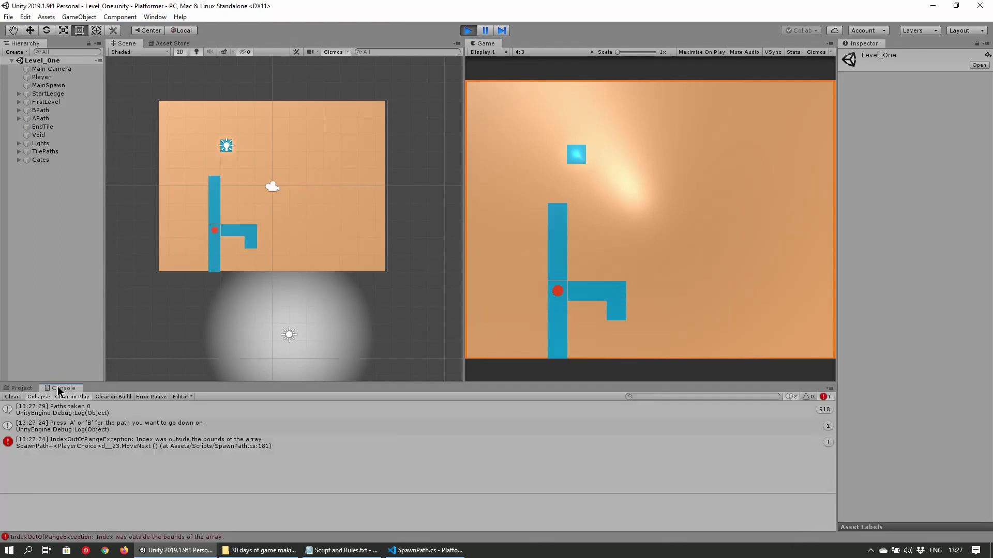
click(143, 445)
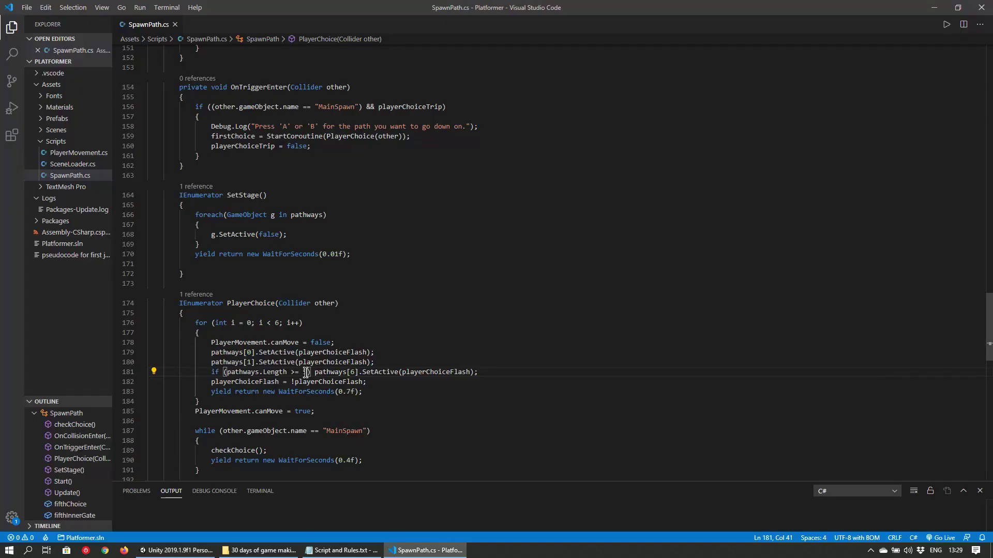
- Set the number compared with pathways.Length on line 181 to 6 and save the script
double_click(306, 372)
text(6)
key(ctrl+s)
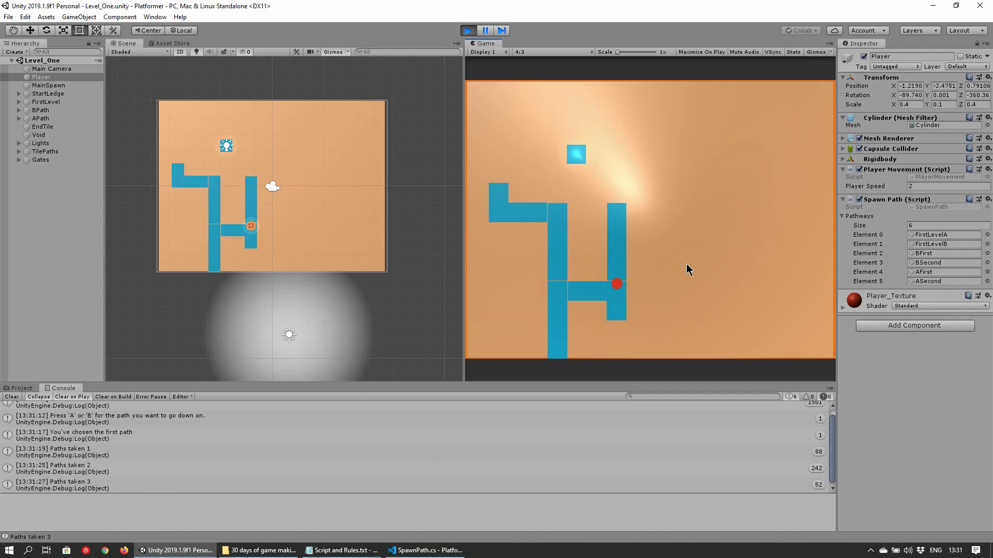
- Playtest Level_One through to its end tile and continue along the upper and lower paths of Level_Two
key(w)
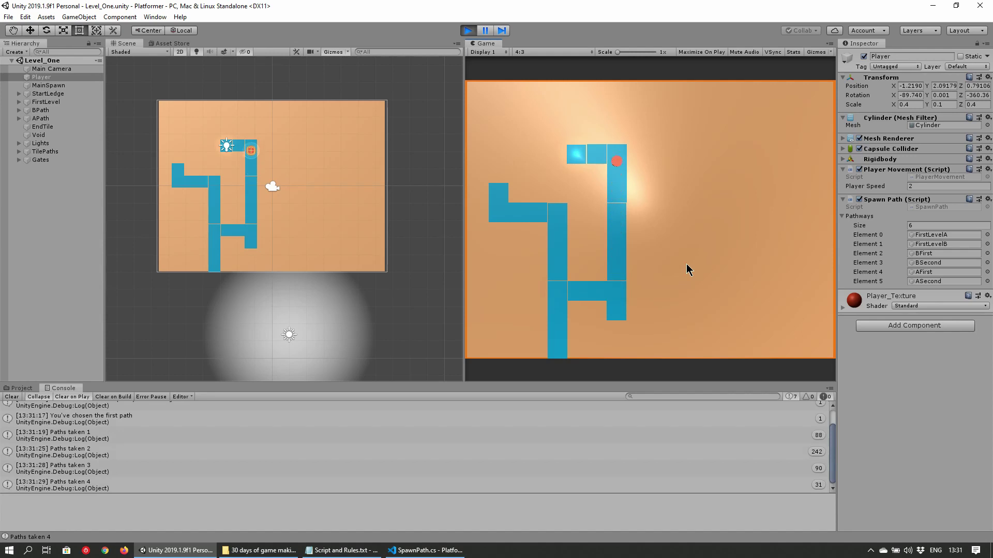
key(a)
key(d)
key(w)
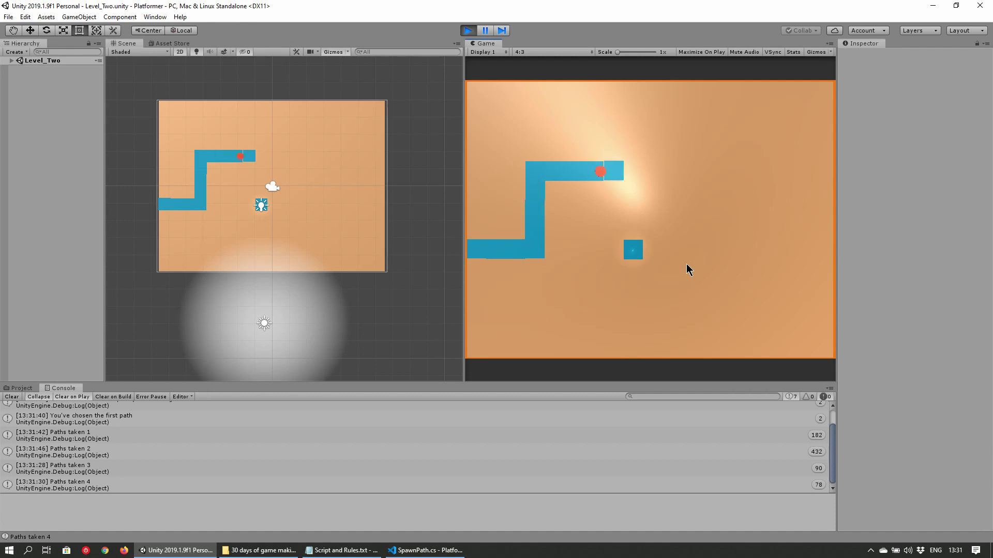
key(s)
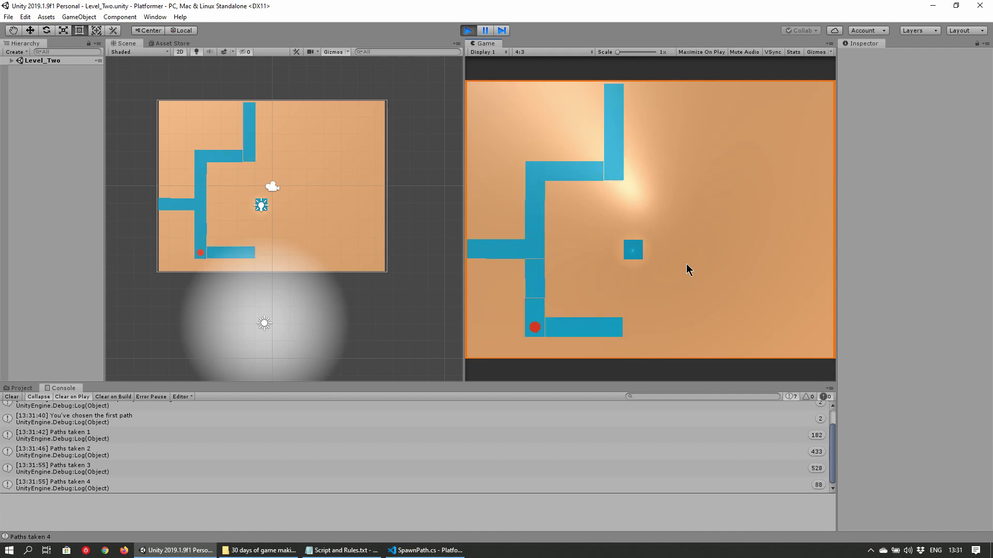
key(d)
key(w)
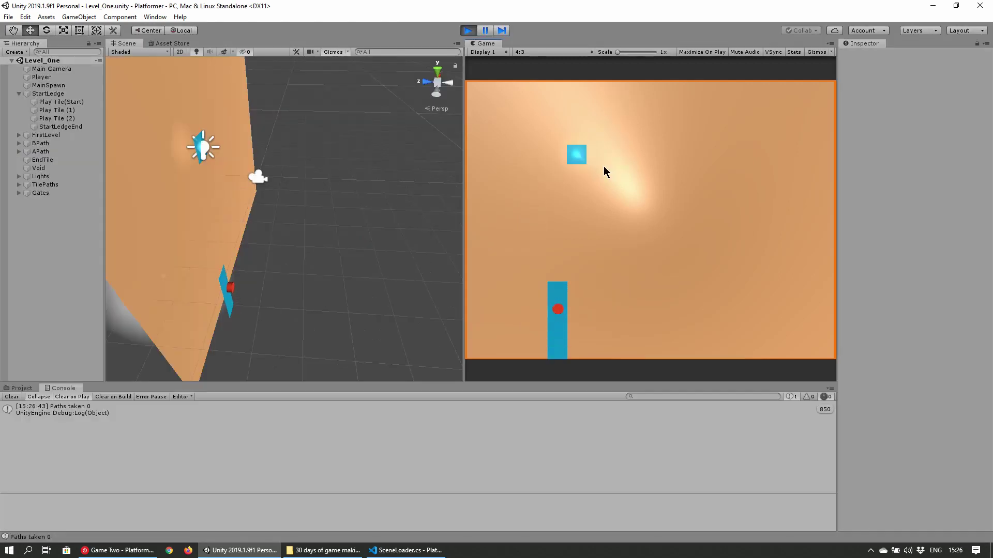
- Sketch a second isometric land block beside the first one in Photoshop and draw the stream lines across its top
mouse_move(465, 288)
mouse_down()
mouse_move(610, 338)
mouse_move(595, 236)
mouse_up()
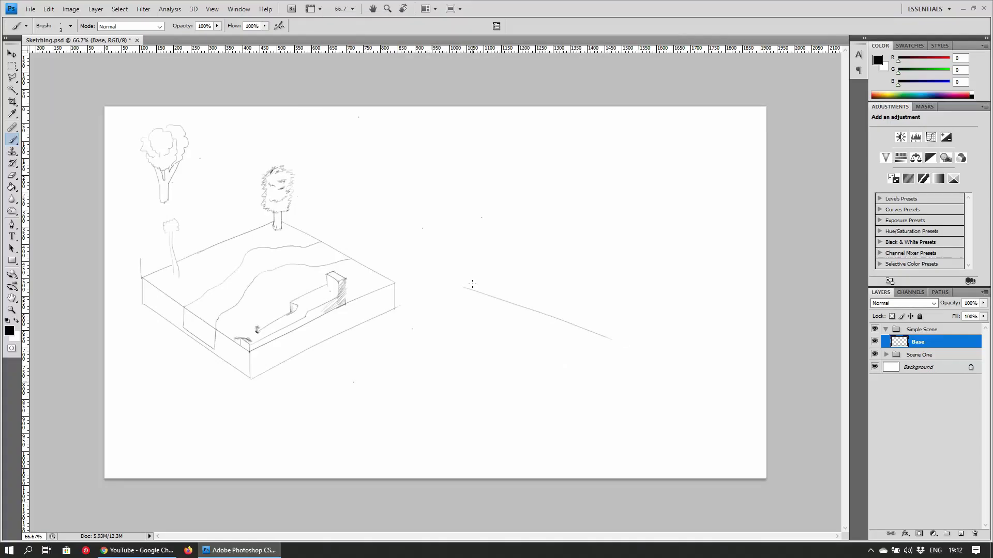
drag(610, 338, 731, 274)
drag(594, 235, 731, 274)
drag(585, 389, 730, 295)
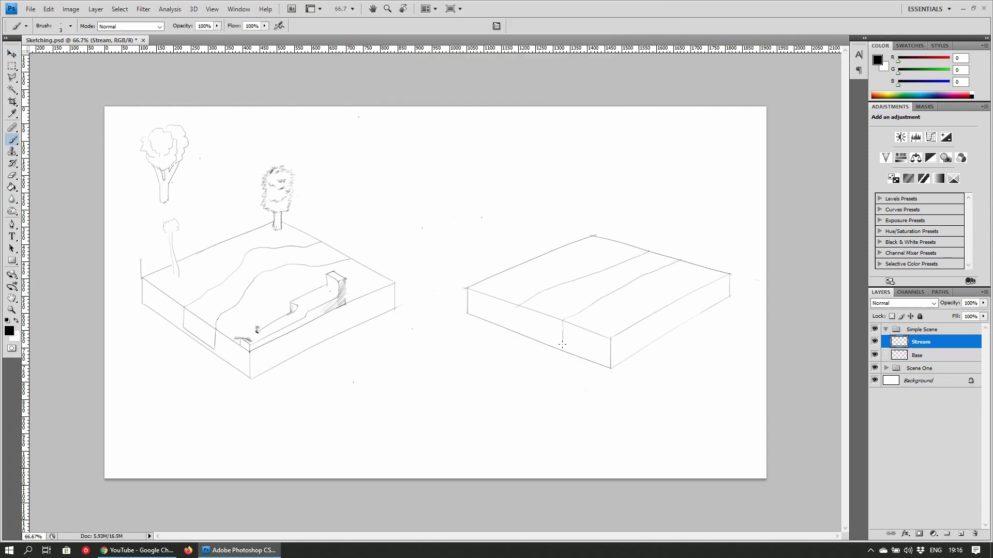
mouse_move(517, 308)
mouse_down()
mouse_move(554, 312)
mouse_move(638, 271)
mouse_up()
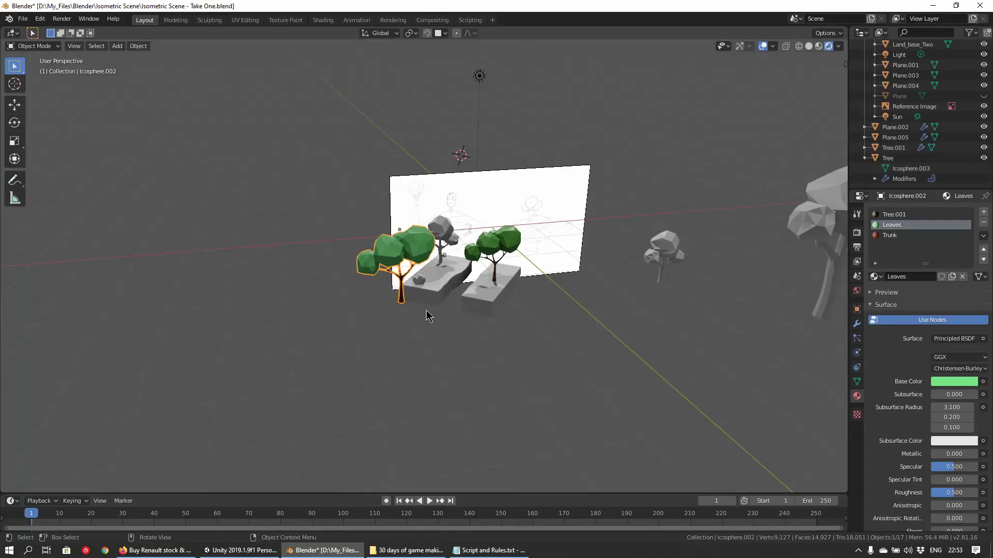
- Switch to Blender and move the selected green tree clear of the land bases
middle_drag(426, 310, 400, 323)
scroll(400, 324, up, 3)
key(g)
click(378, 264)
middle_drag(379, 265, 402, 267)
- Remove the Tree.001 material slot from the green tree, leaving only Leaves and Trunk
click(857, 415)
click(857, 396)
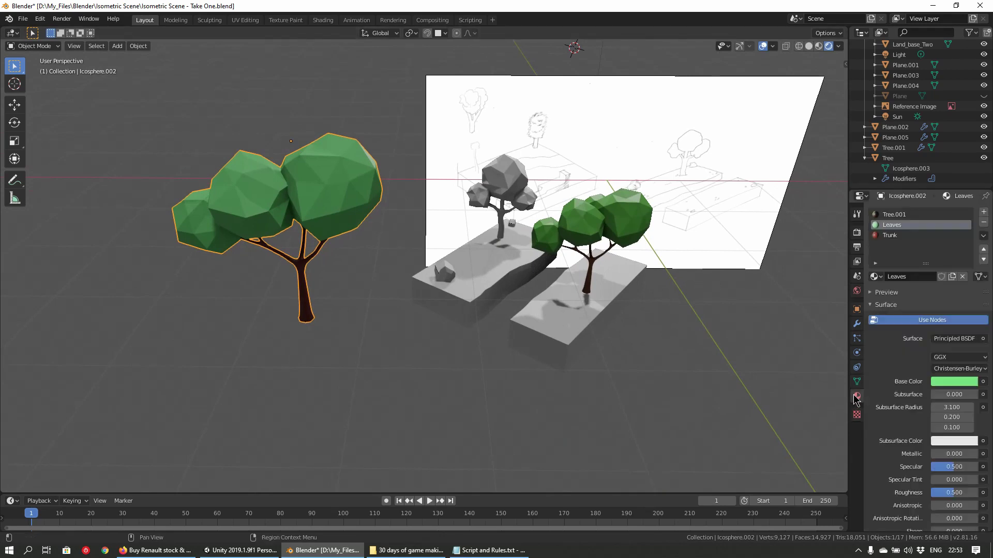
click(891, 215)
click(984, 223)
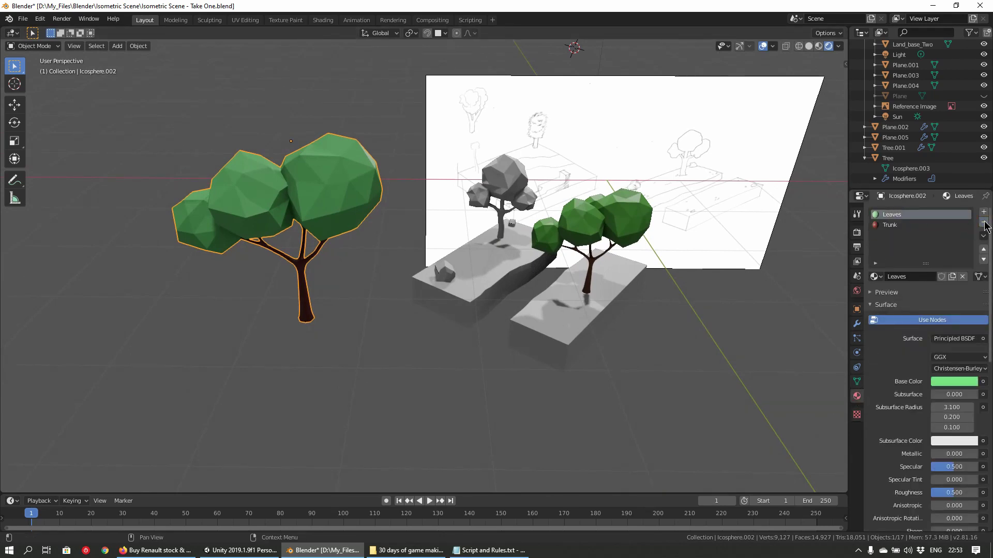
- Switch to the Den of Arden scene in Unity and inspect the imported tree
key(alt+Tab)
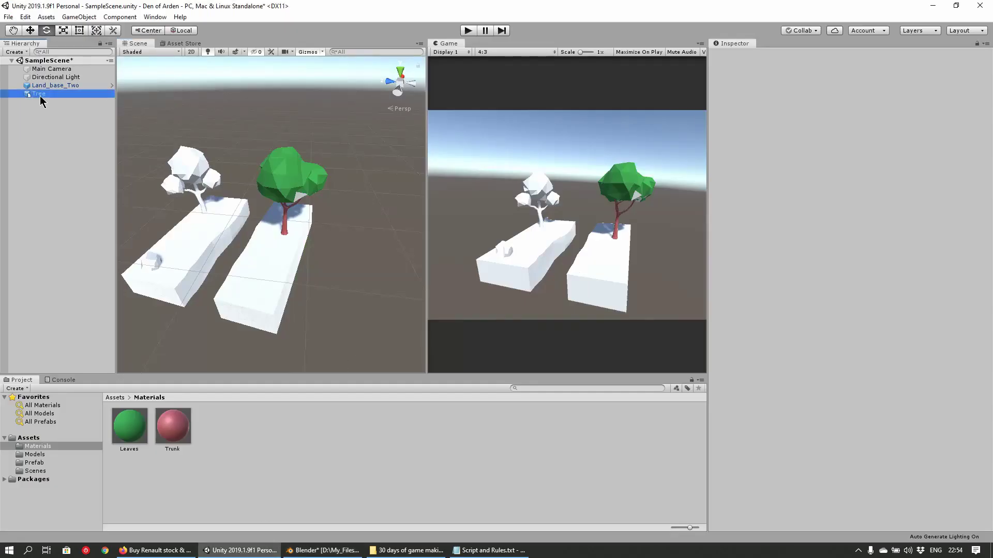
alt+drag(277, 222, 351, 180)
click(716, 324)
scroll(279, 217, up, 5)
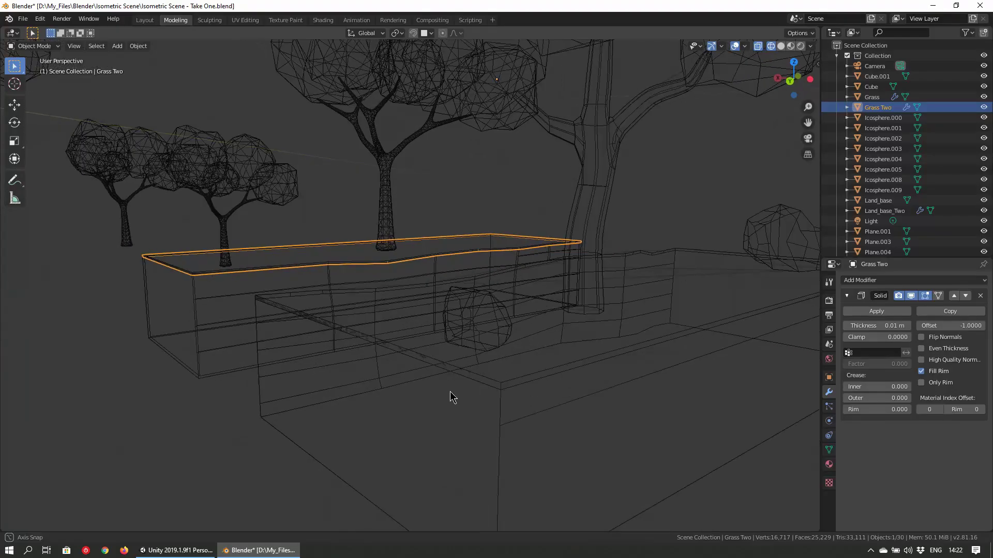
- Switch to Blender, show the scene in rendered shading and inspect the grass layers, land blocks and foreground rock
middle_drag(450, 392, 554, 384)
click(760, 354)
key(z)
click(538, 229)
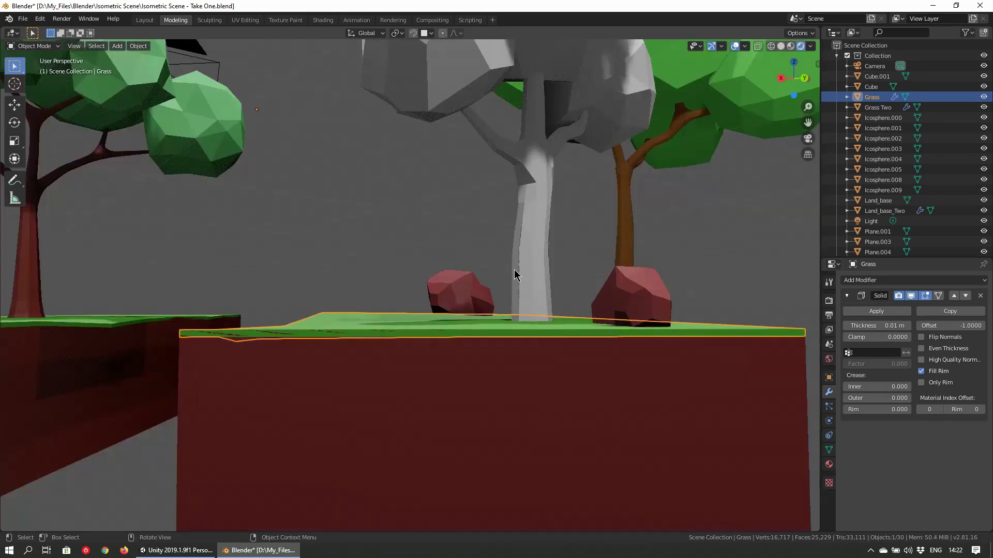
middle_drag(516, 271, 427, 370)
click(338, 383)
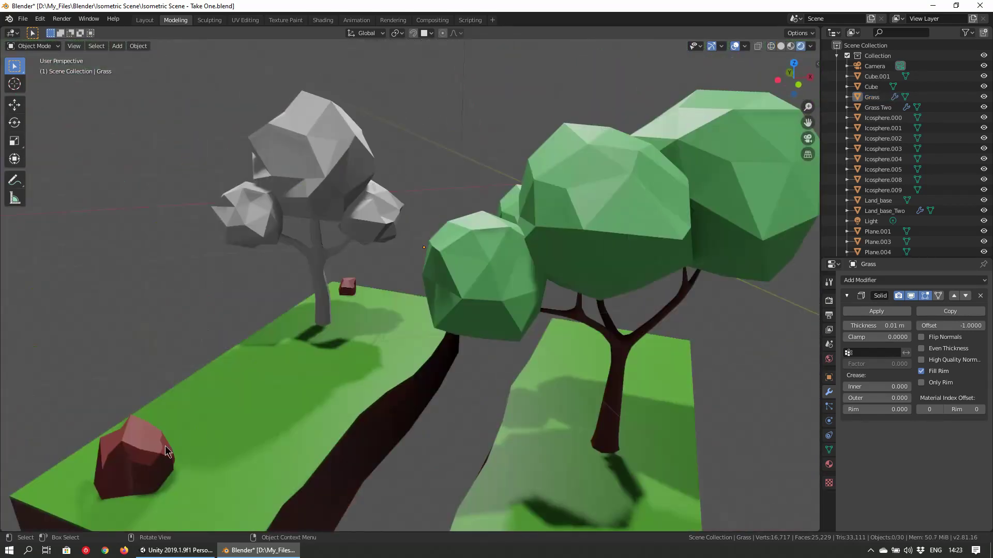
click(153, 457)
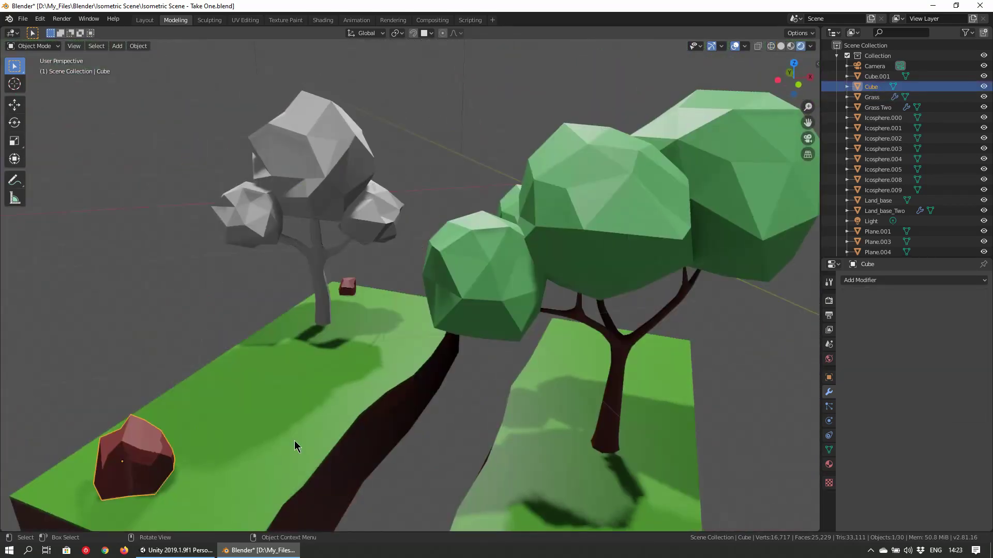
click(353, 451)
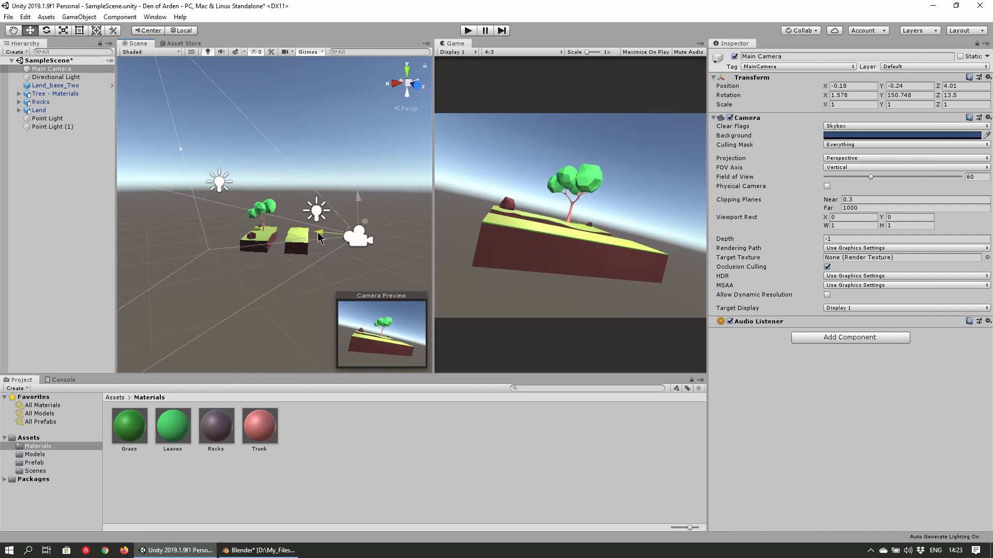
- Switch to Unity and move the Main Camera closer to the land blocks
drag(317, 232, 258, 238)
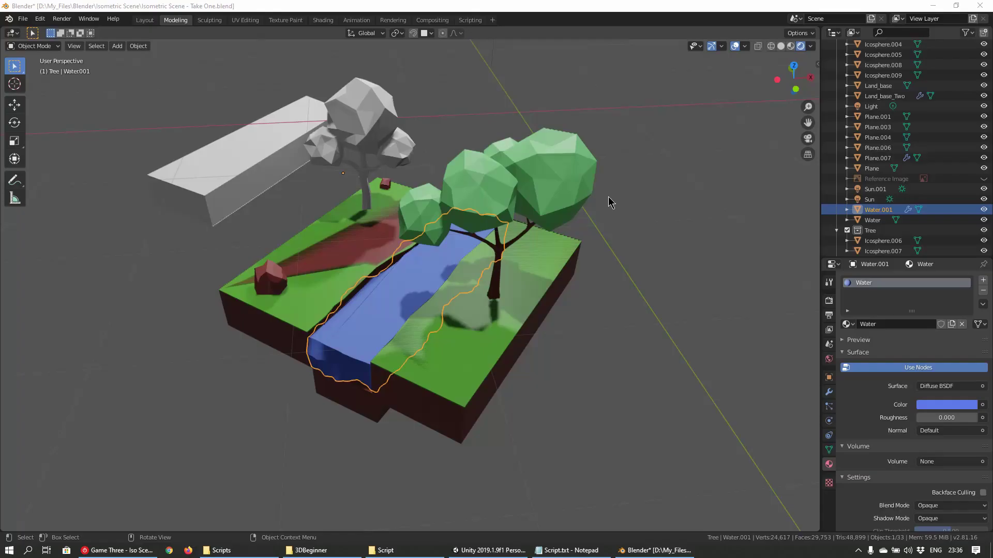
- Switch to Blender and change the viewport shading to inspect the Water.001 stream mesh
key(z)
click(569, 236)
middle_drag(573, 315, 580, 336)
- Switch to Unity, assign the Water.001 mesh to the Water - Take One object and check it in the stream bed
key(alt+Tab)
click(872, 136)
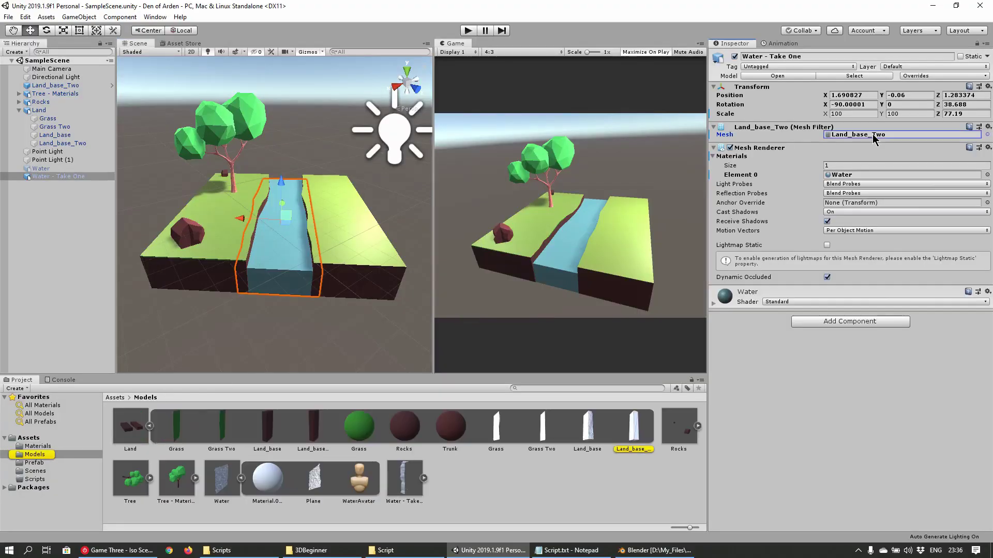
click(988, 134)
double_click(628, 312)
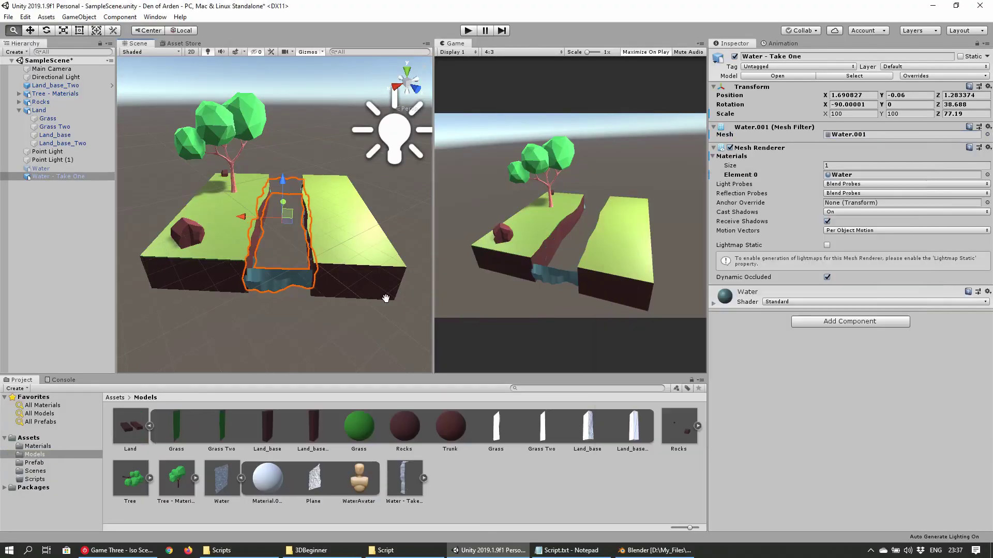
scroll(324, 310, up, 3)
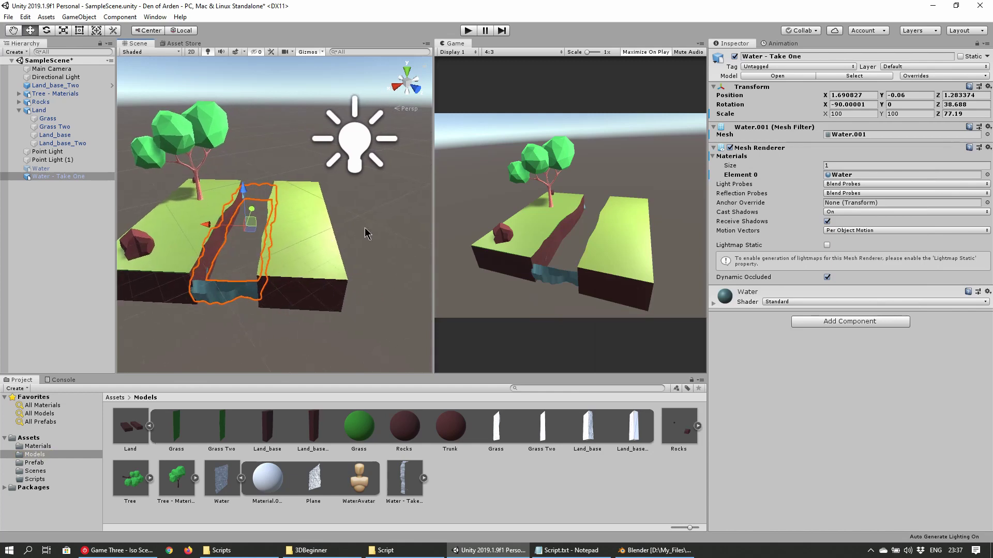
click(397, 223)
alt+drag(327, 280, 290, 281)
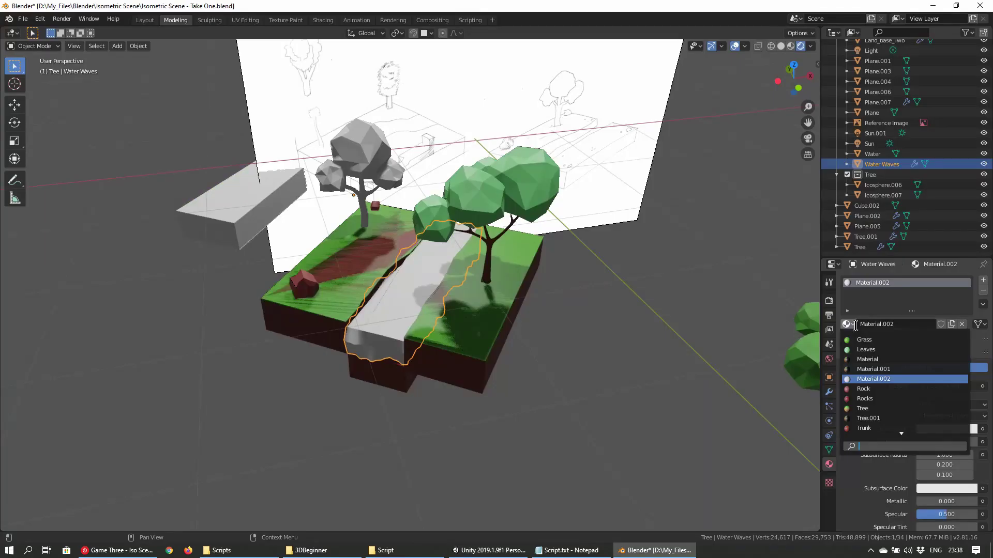
- Switch to Blender, remove Material.002 from the Water Waves object and add an empty material slot
click(858, 325)
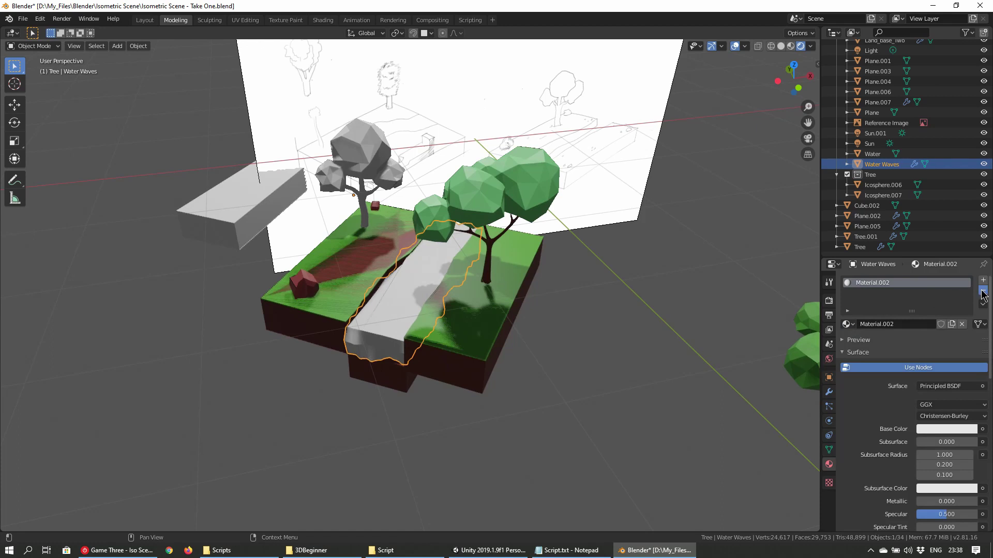
click(983, 291)
click(983, 281)
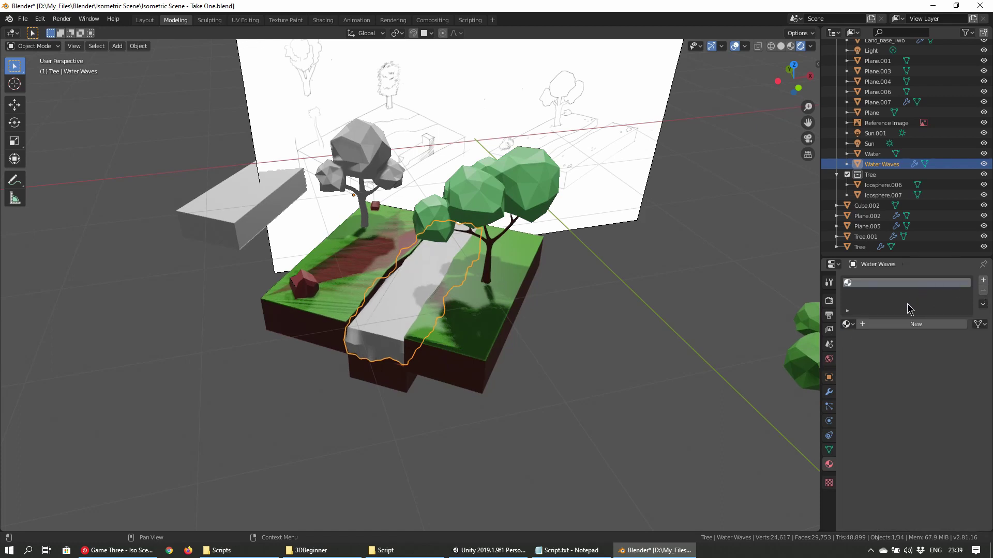
- Create a Watery material for Water Waves and give it a light cyan base color
click(908, 324)
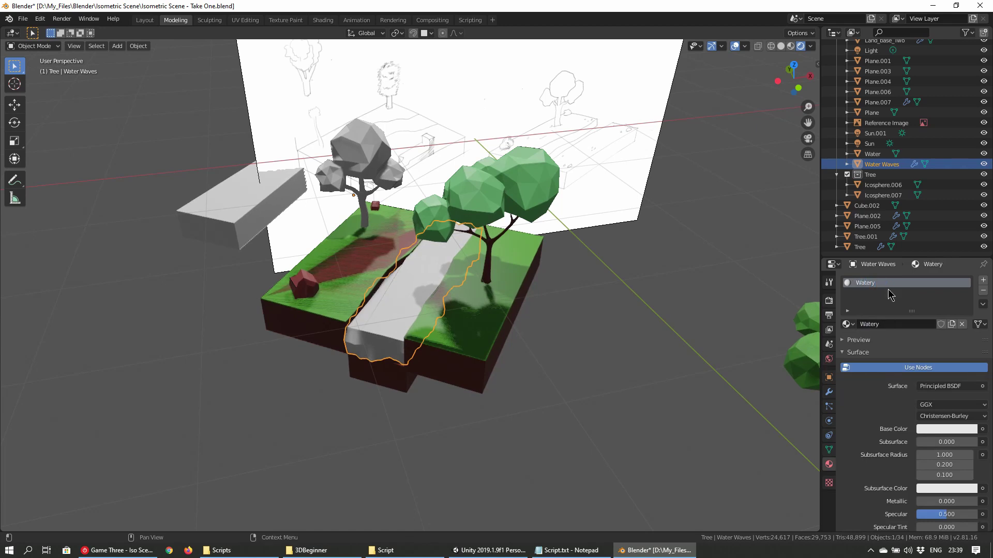
click(948, 430)
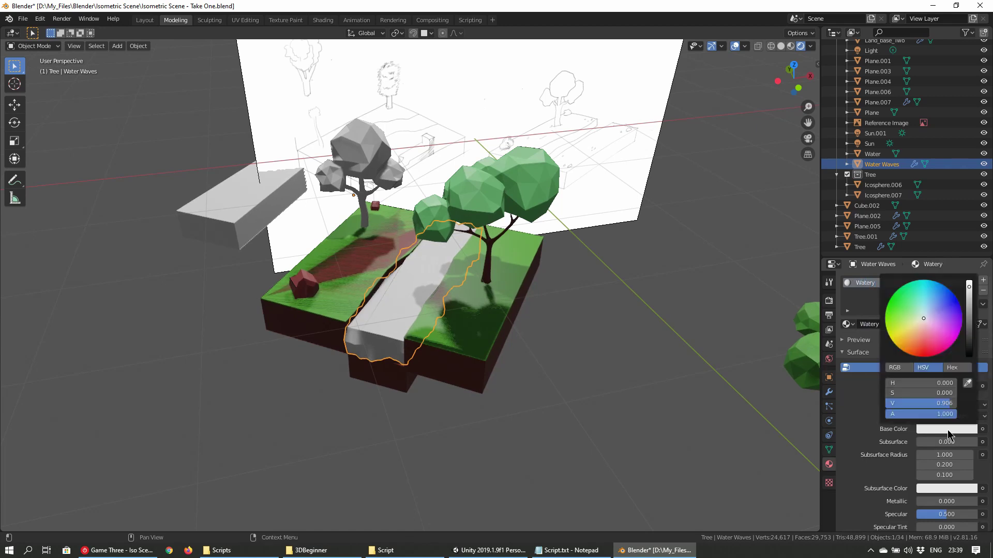
drag(929, 328, 924, 302)
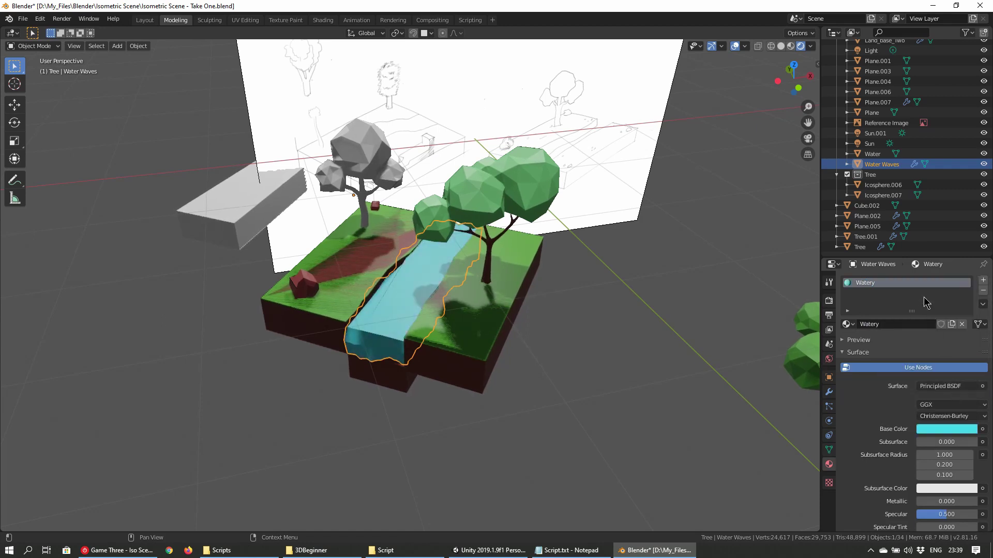
click(953, 387)
click(897, 333)
click(931, 386)
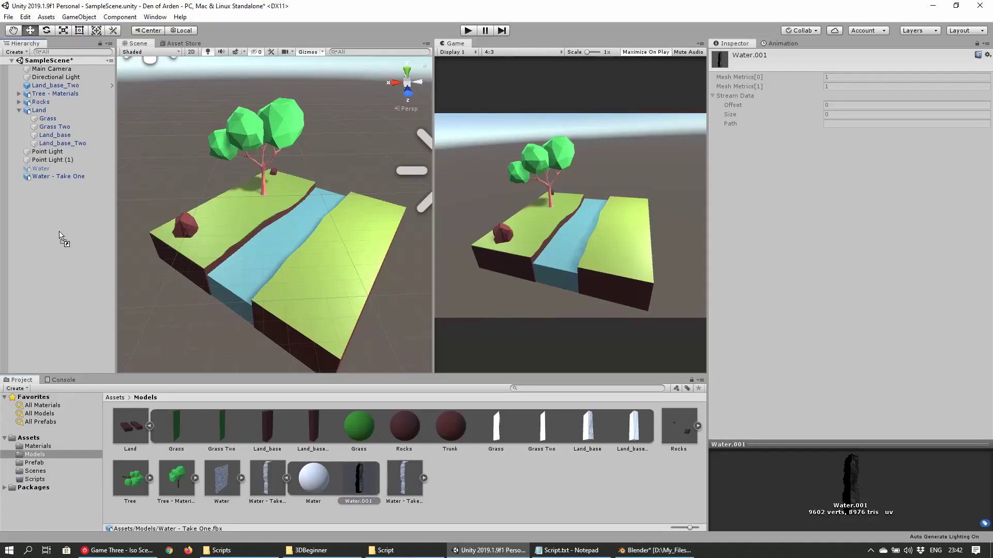
- Switch to Unity, add the Water - Take Two model to the scene and toggle Water - Take One's visibility to compare them
drag(60, 237, 41, 235)
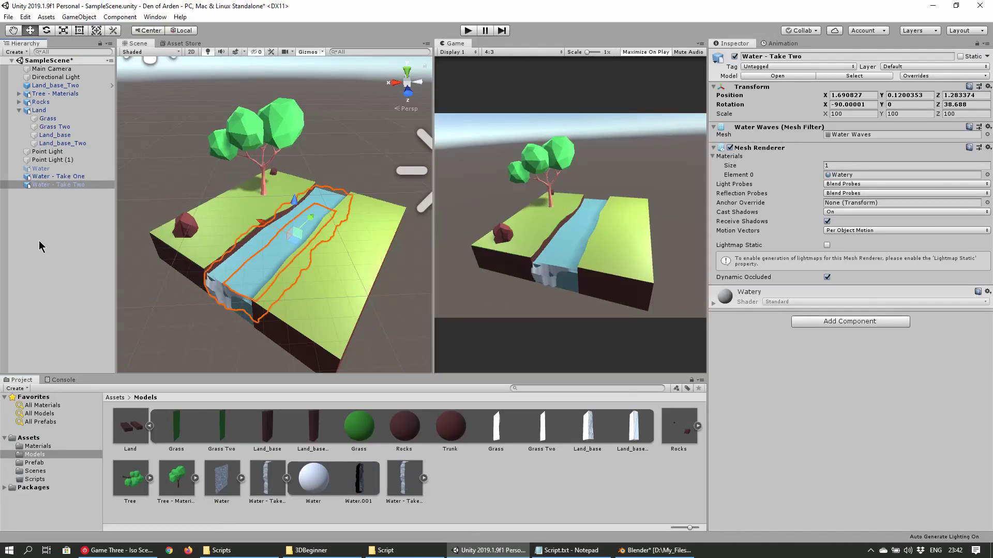
click(62, 180)
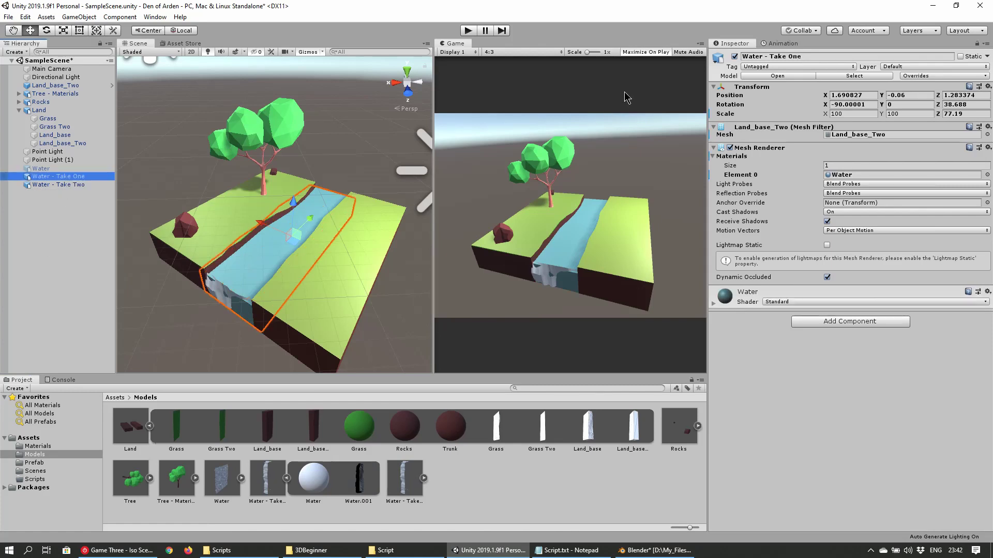
click(734, 56)
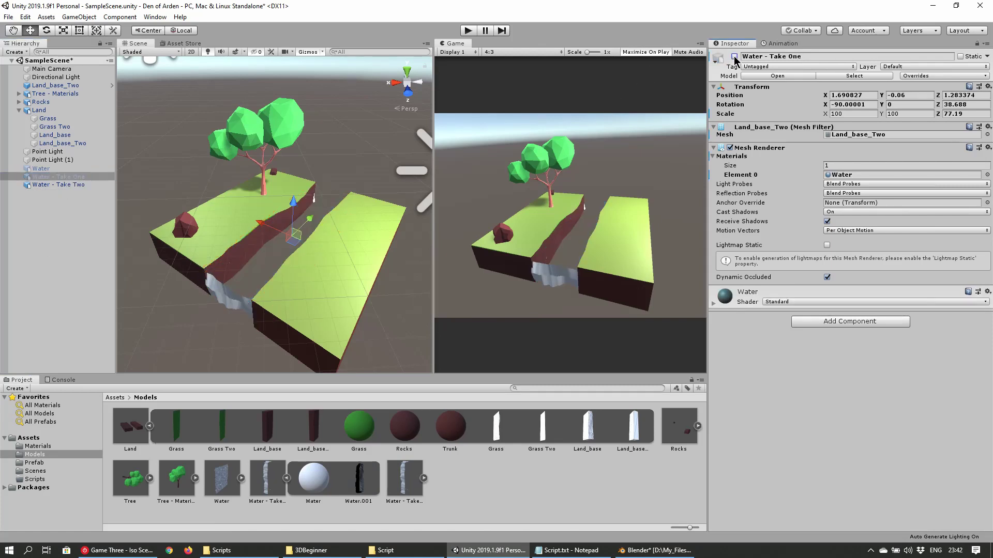
click(734, 56)
click(60, 184)
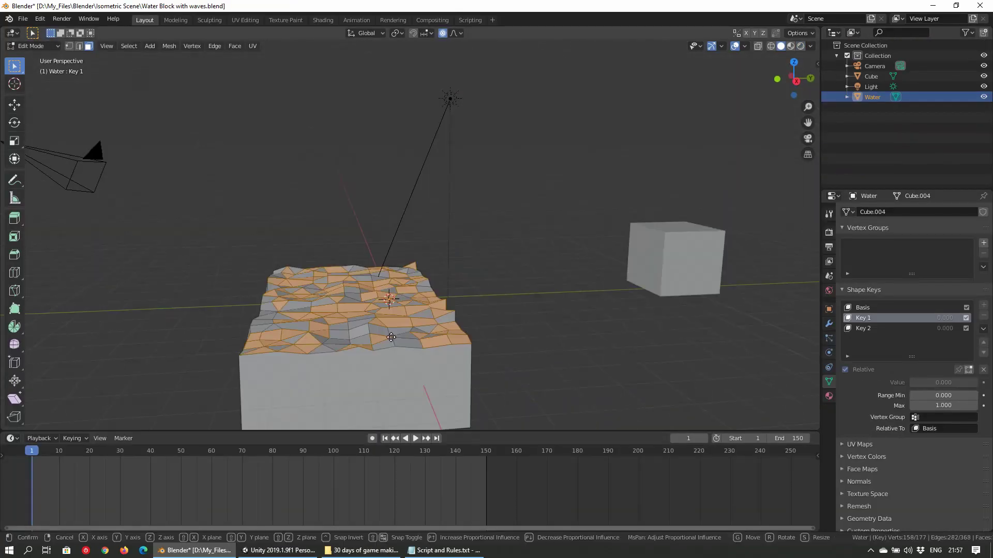
- Move Water's selected top faces for shape key Key 1 in Blender, and apply the Water material to Water Block with waves in Unity
key(g)
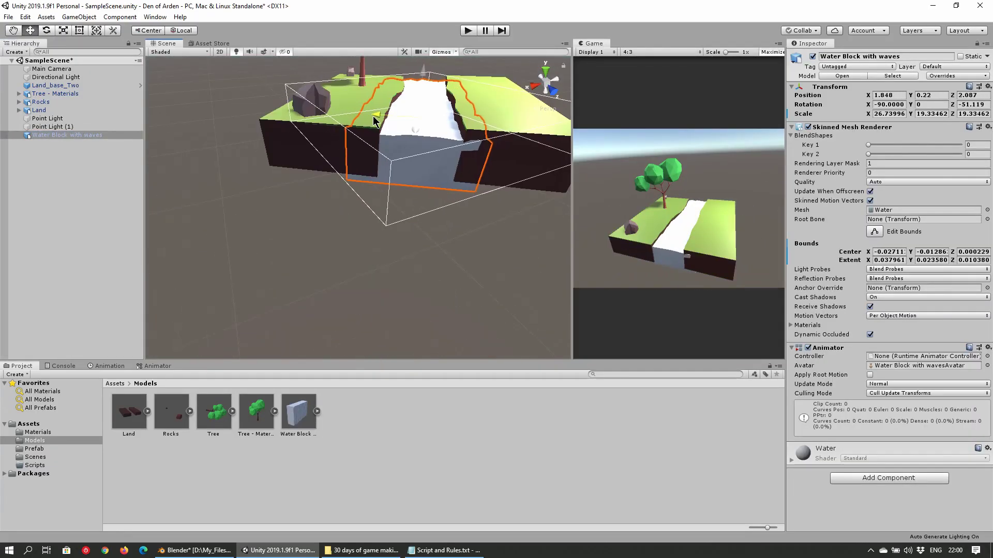
click(38, 432)
drag(298, 412, 814, 485)
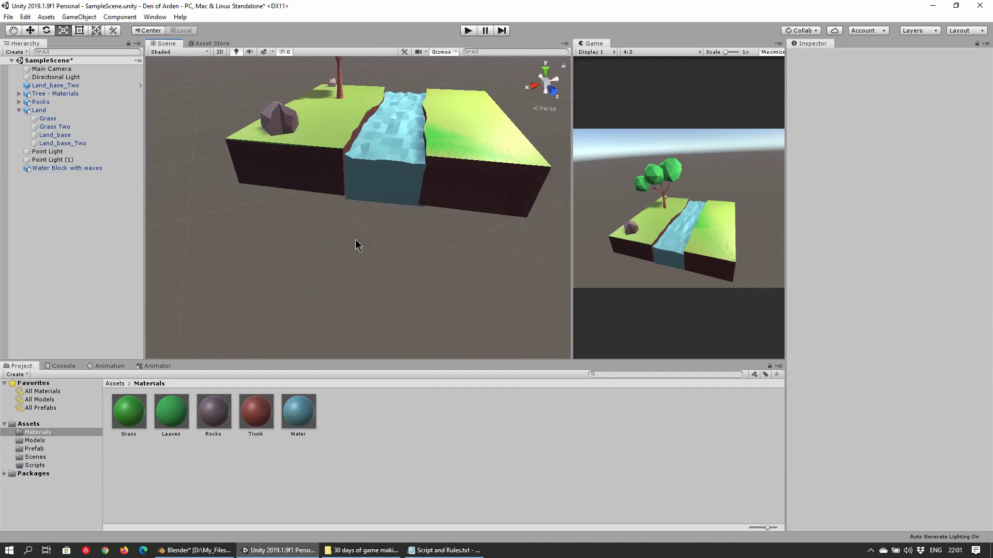
scroll(372, 238, up, 3)
scroll(412, 164, up, 3)
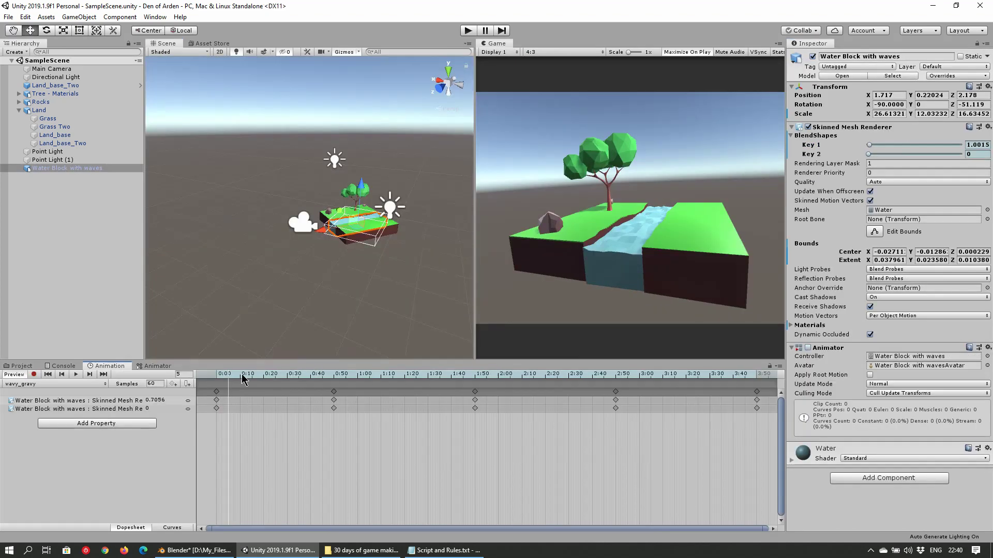
- Play the scene and preview the wave animation on Water Block with waves
click(467, 31)
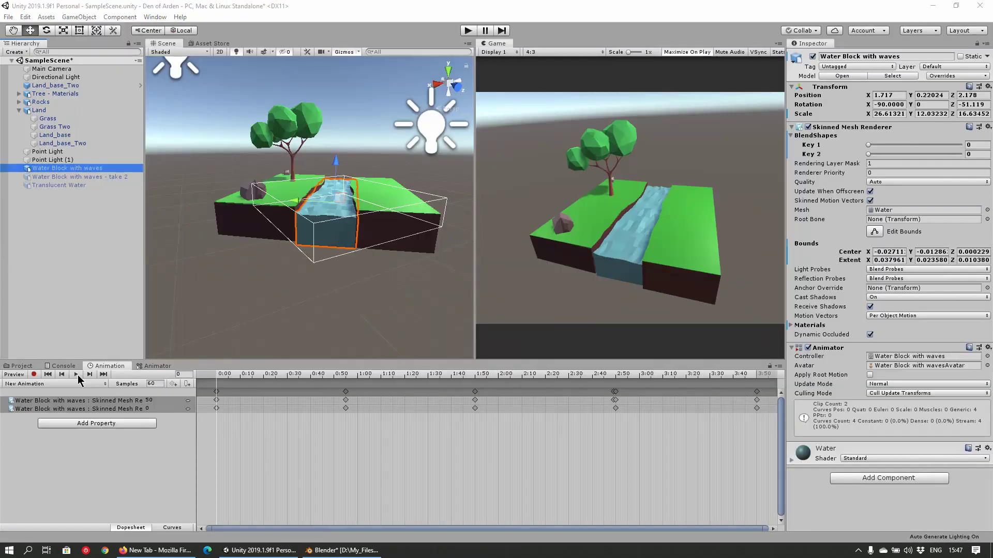
click(76, 374)
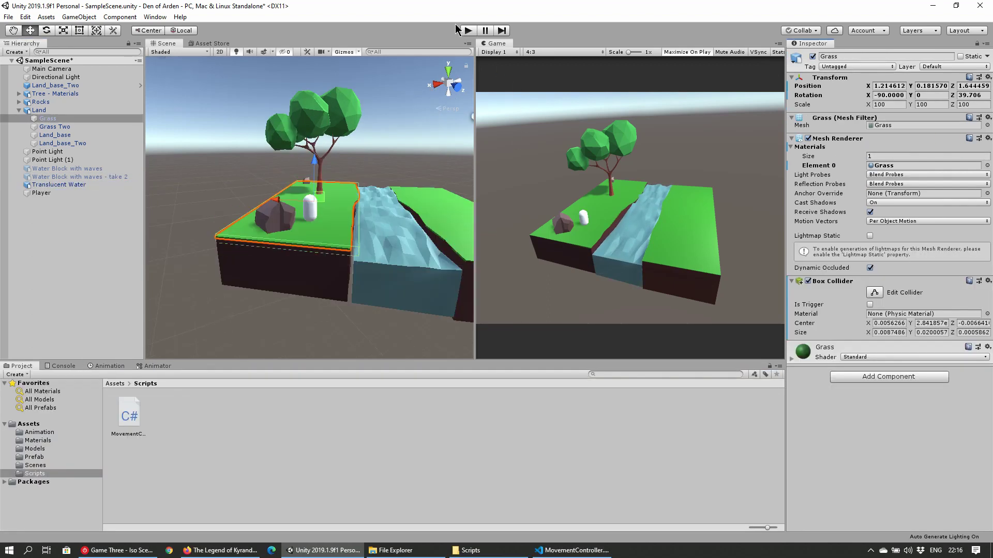
- Playtest the scene by moving the capsule Player in both directions on the grass, and stop play mode
click(466, 31)
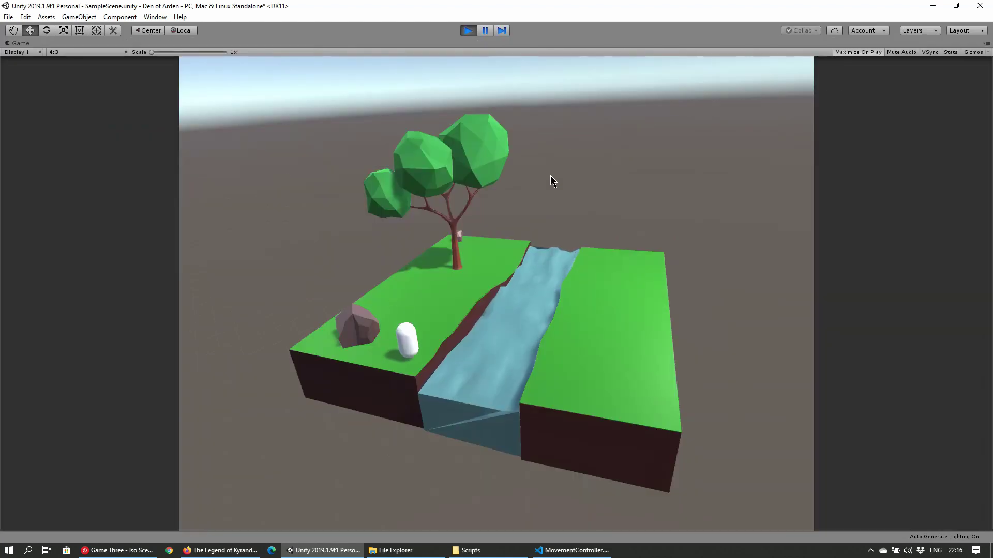
key(a)
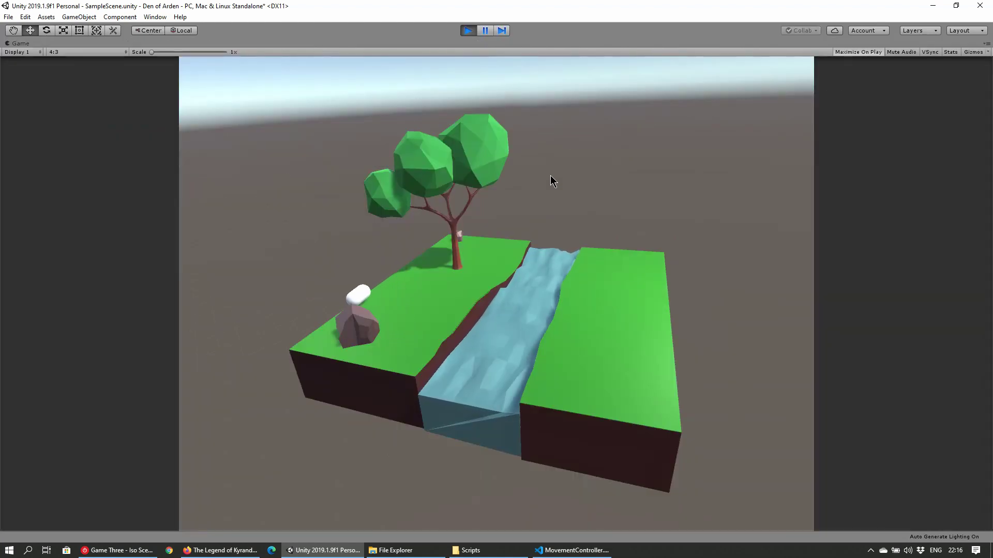
key(d)
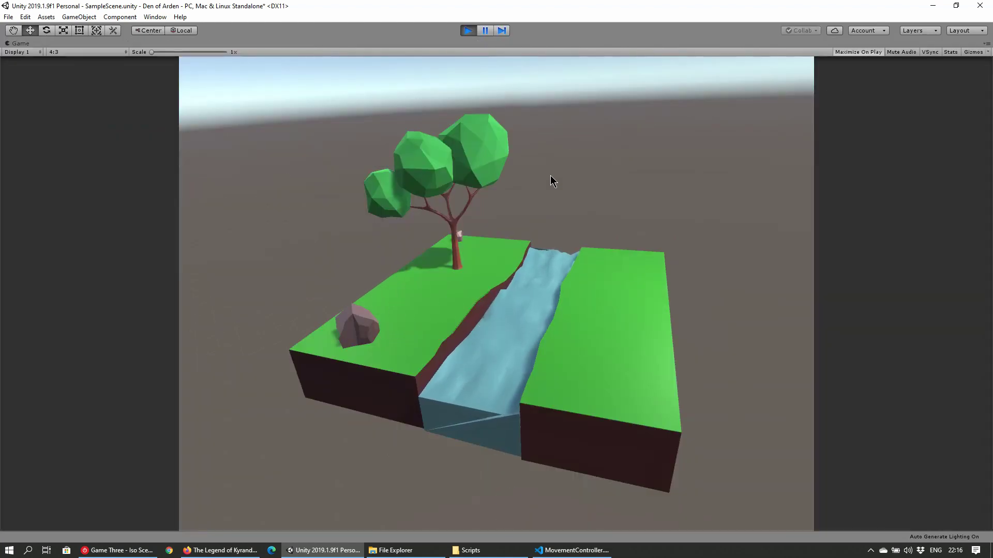
key(ctrl+p)
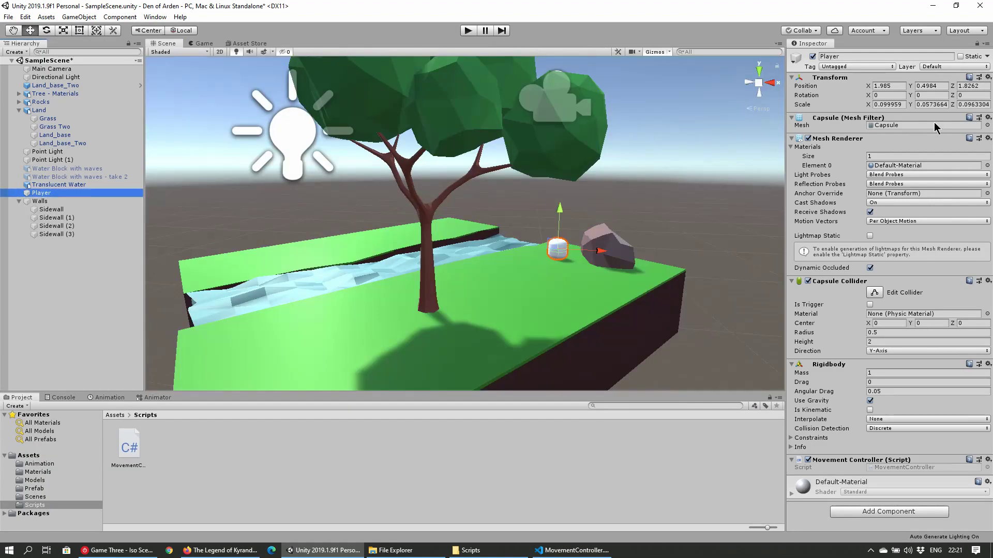
- Change the Player's mesh to Cube and align the empty box collider object along the outer edge of the grass block
click(987, 125)
click(643, 326)
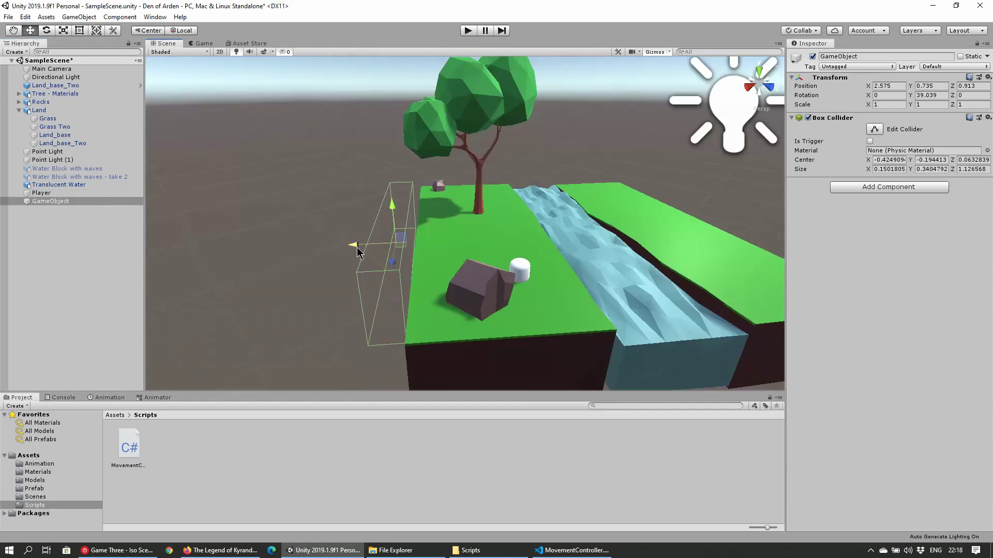
key(e)
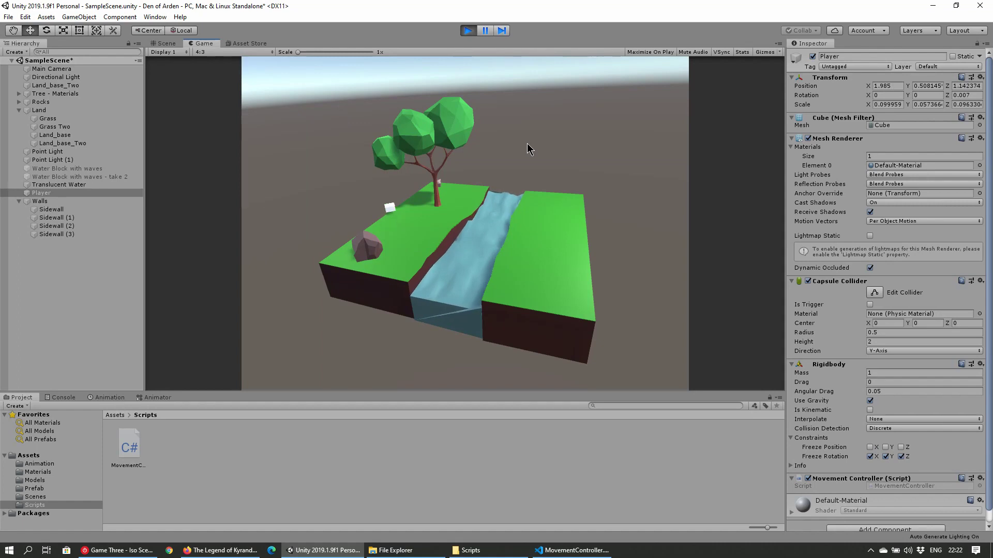
- Test the cube Player's movement in play mode using the right direction control
key(Right)
key(Right)
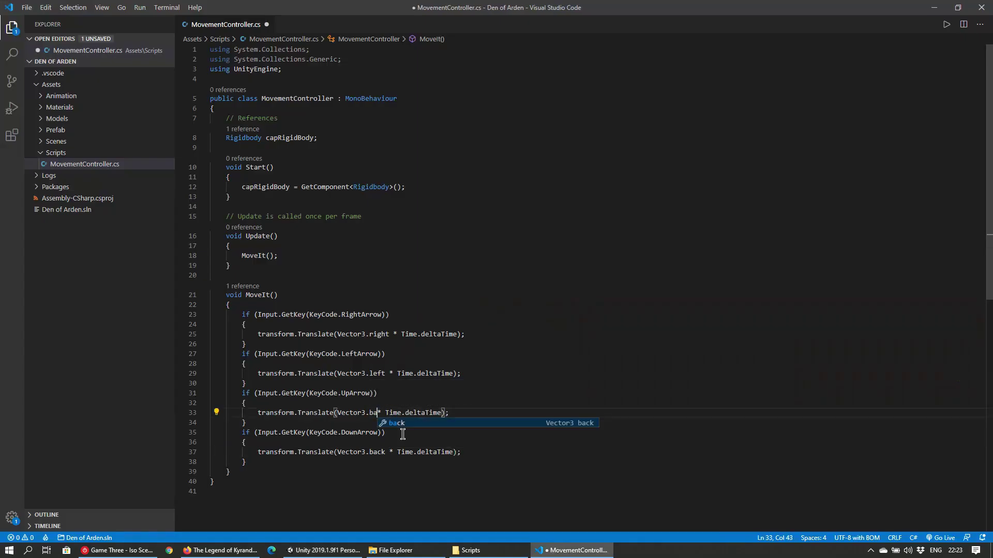
- In MovementController.cs, reverse the arrow key directions: Up to Vector3.back, Down to Vector3.forward, Right to Vector3.left and Left to Vector3.right
text(ck)
double_click(377, 452)
text(forward)
double_click(379, 334)
text(left)
double_click(377, 373)
text(right)
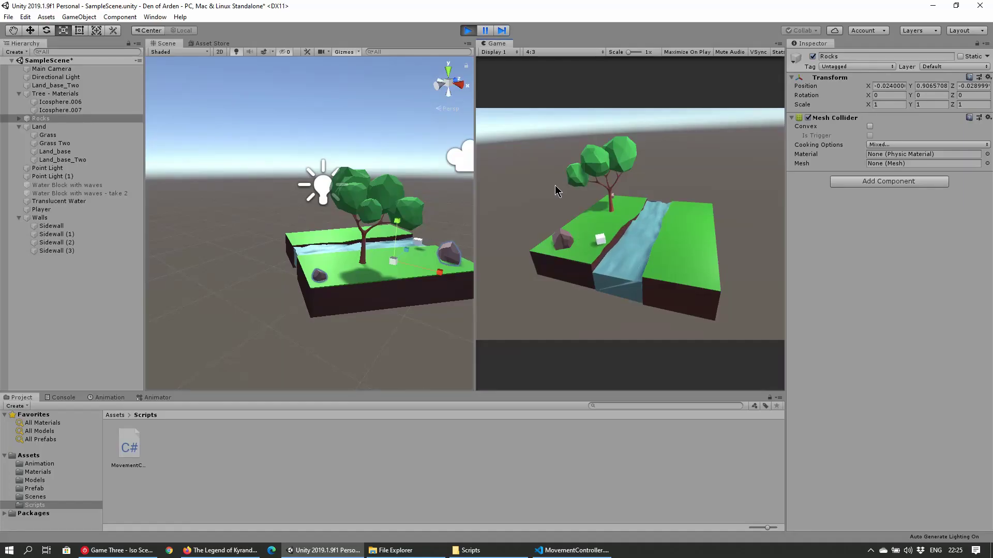
- Switch to Unity, test the cube's left and up movement, and change the Player material's albedo to orange-red
key(Left)
key(Up)
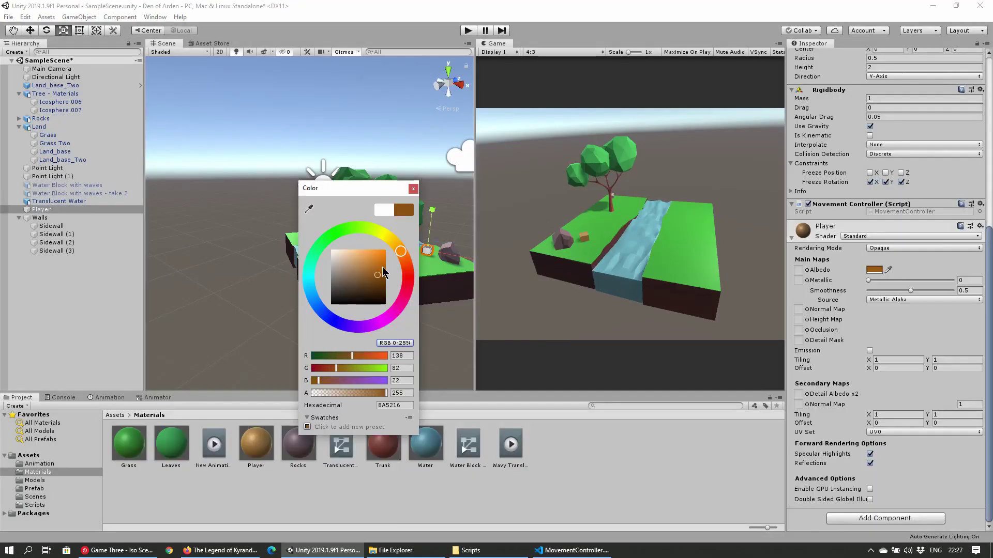
drag(384, 272, 408, 271)
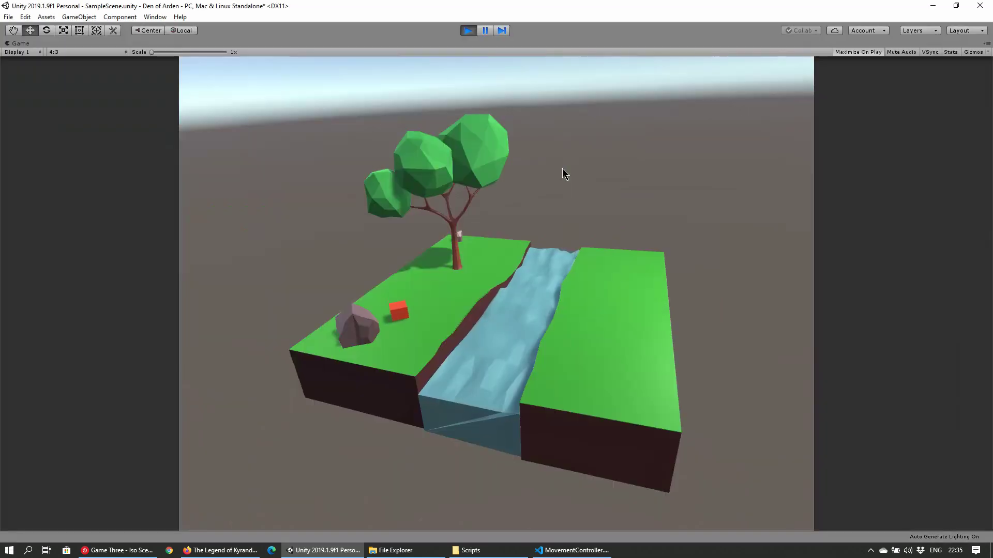
- Playtest the scene by moving the red cube in all four directions across the grass and stream
key(Up)
key(Right)
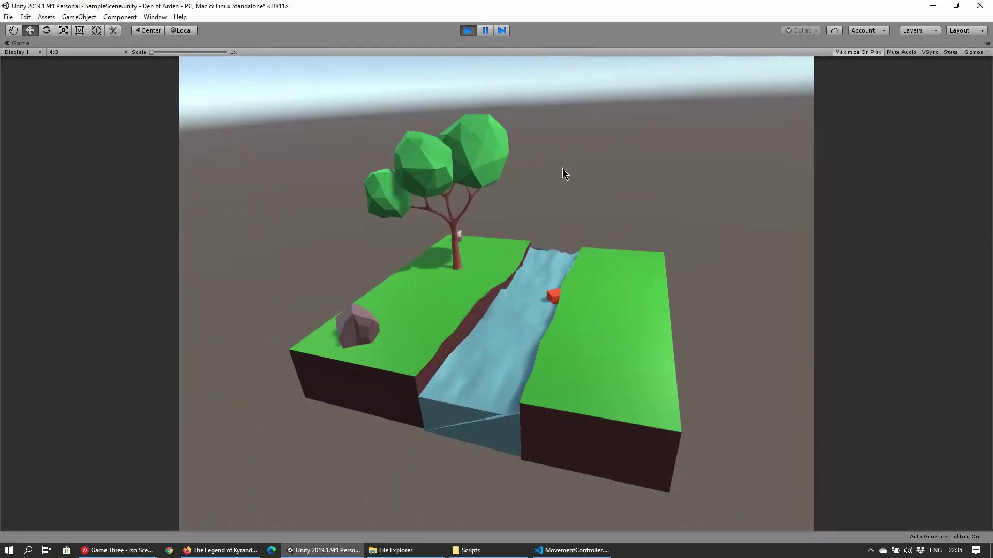
key(Down)
key(Left)
key(Up)
key(Right)
key(Left)
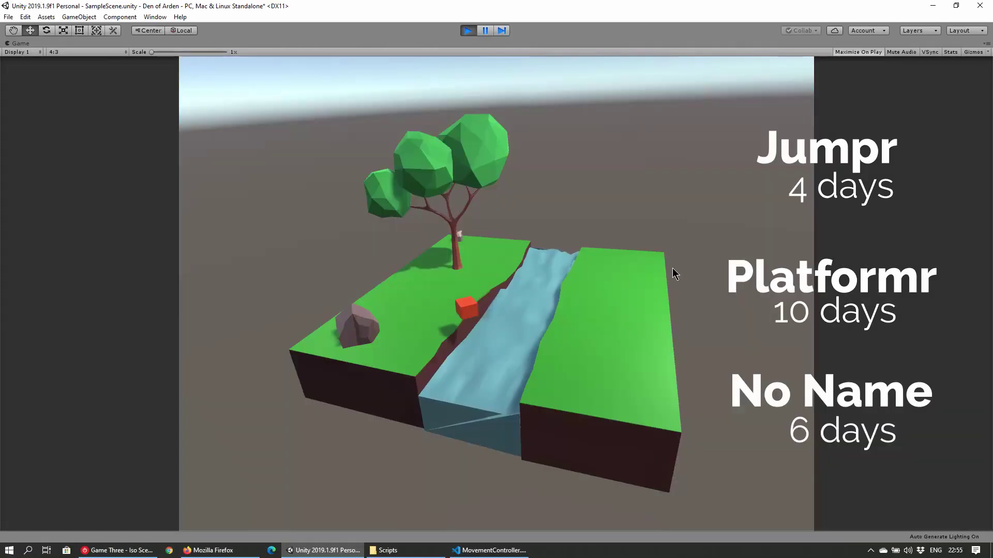
key(Right)
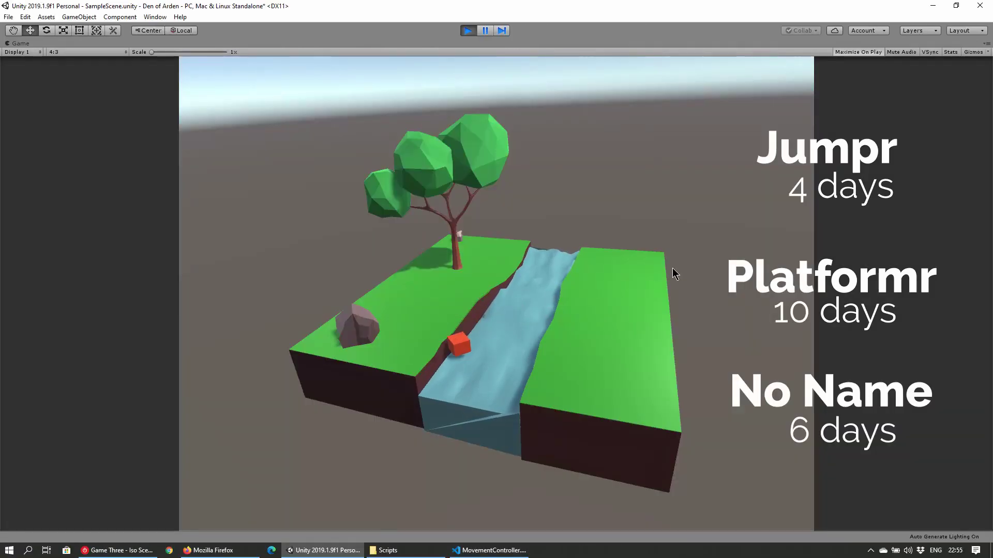